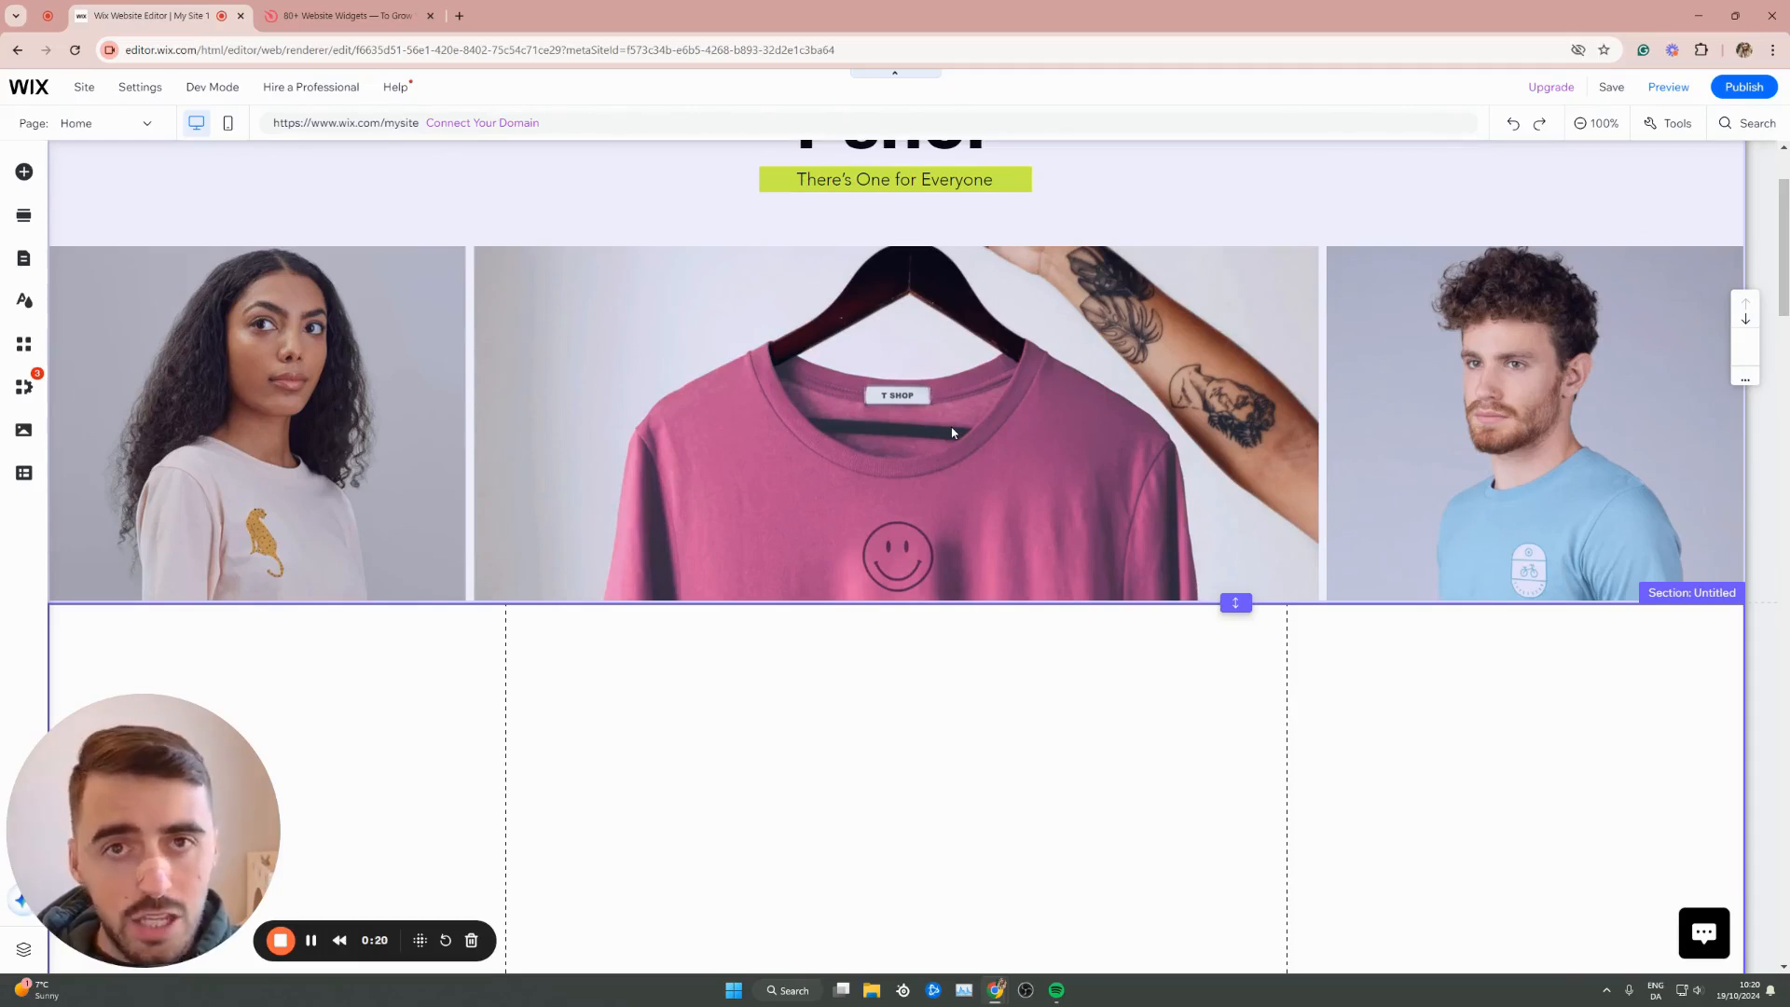
Switch to the Elfsight site and open the Event Calendar widget's page at its configuration demo
left_click(340, 15)
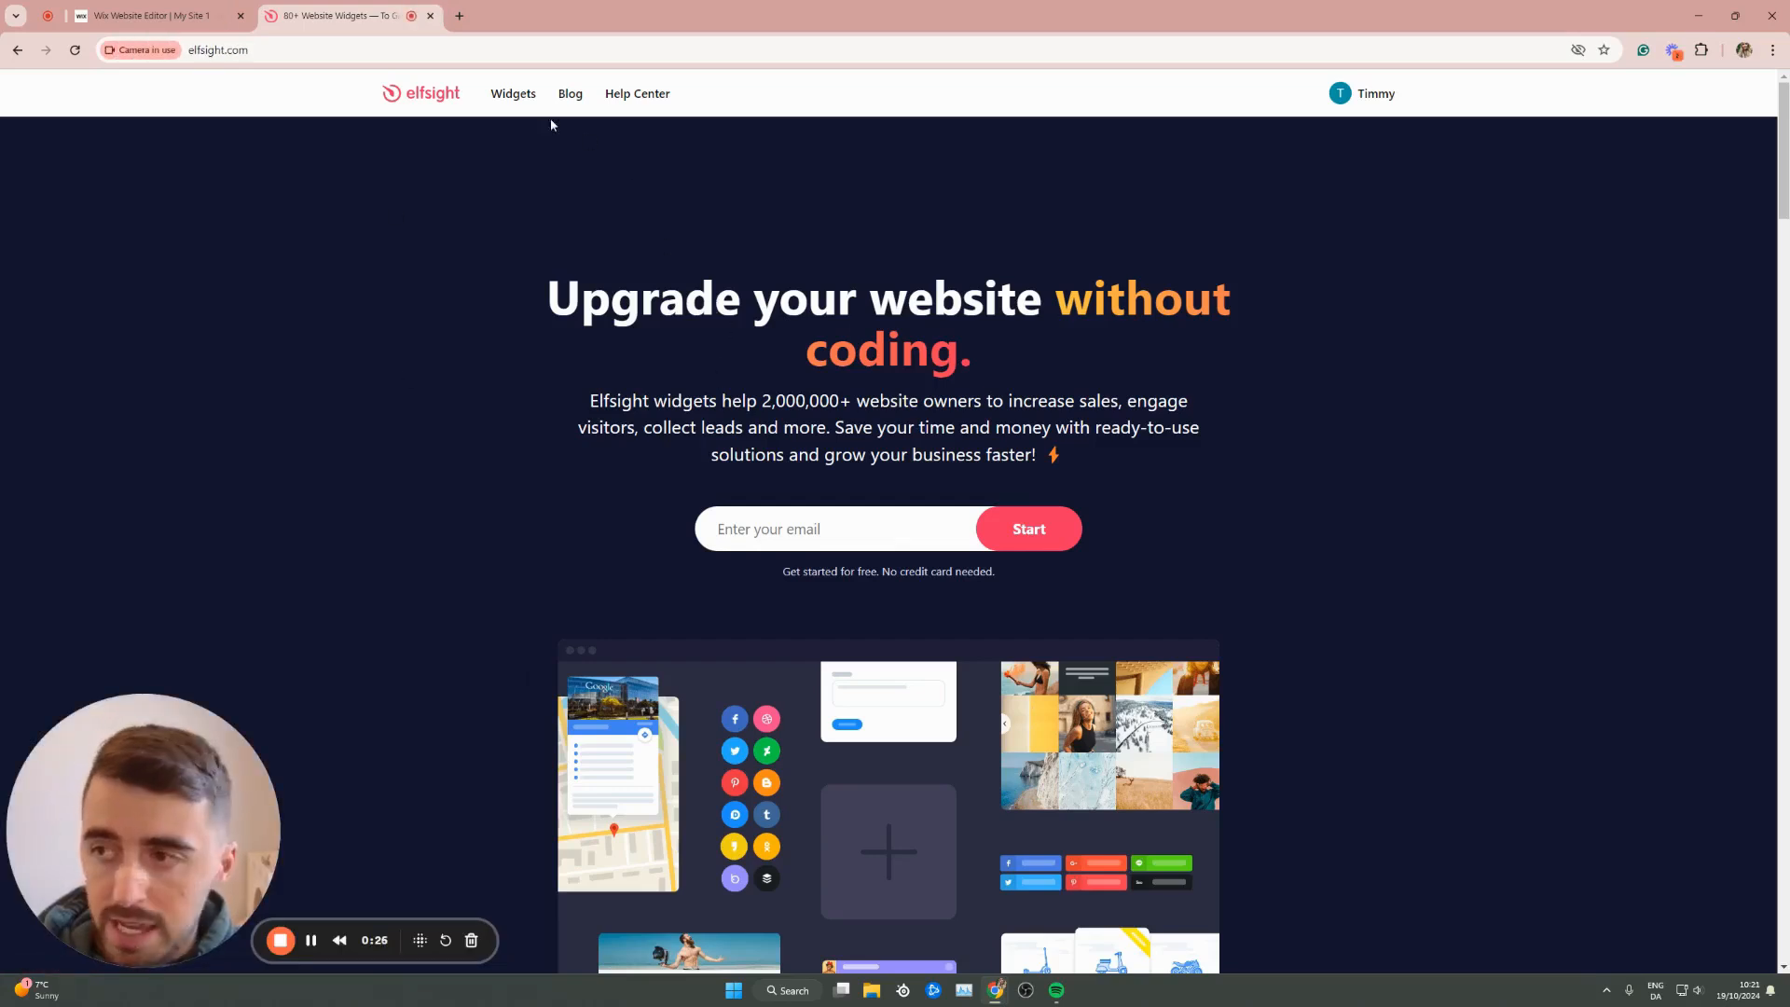
mouse_move(520, 106)
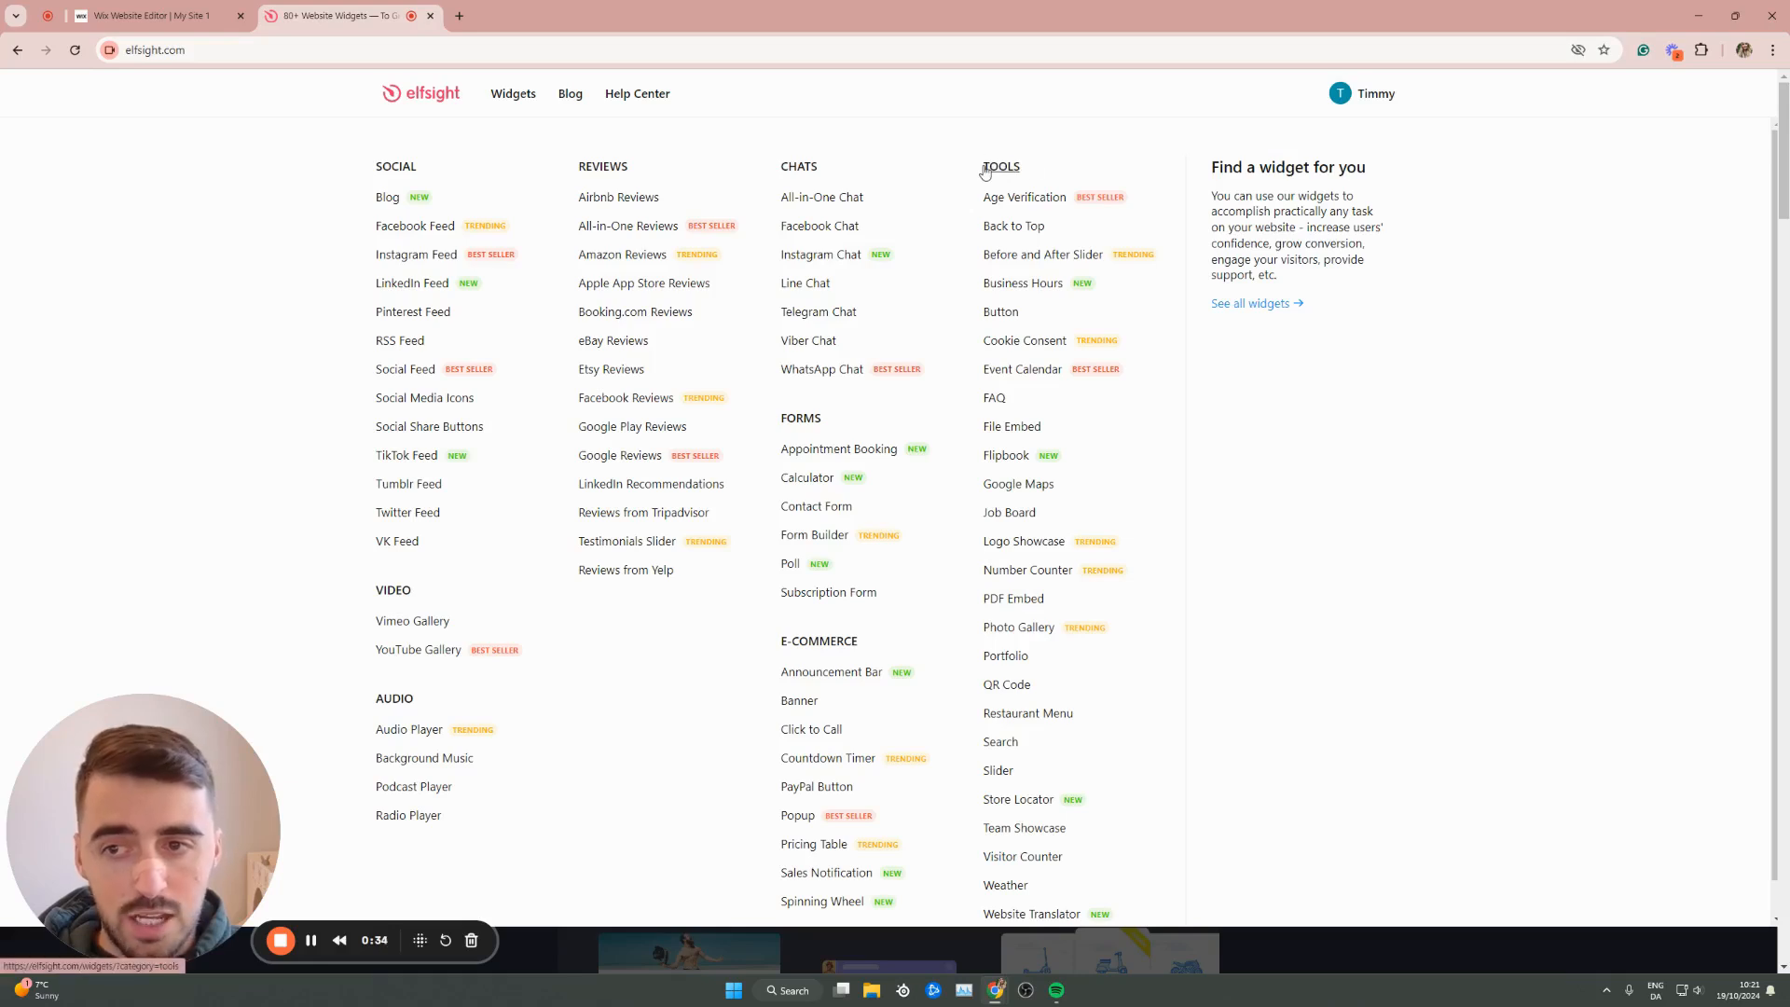
left_click(1022, 370)
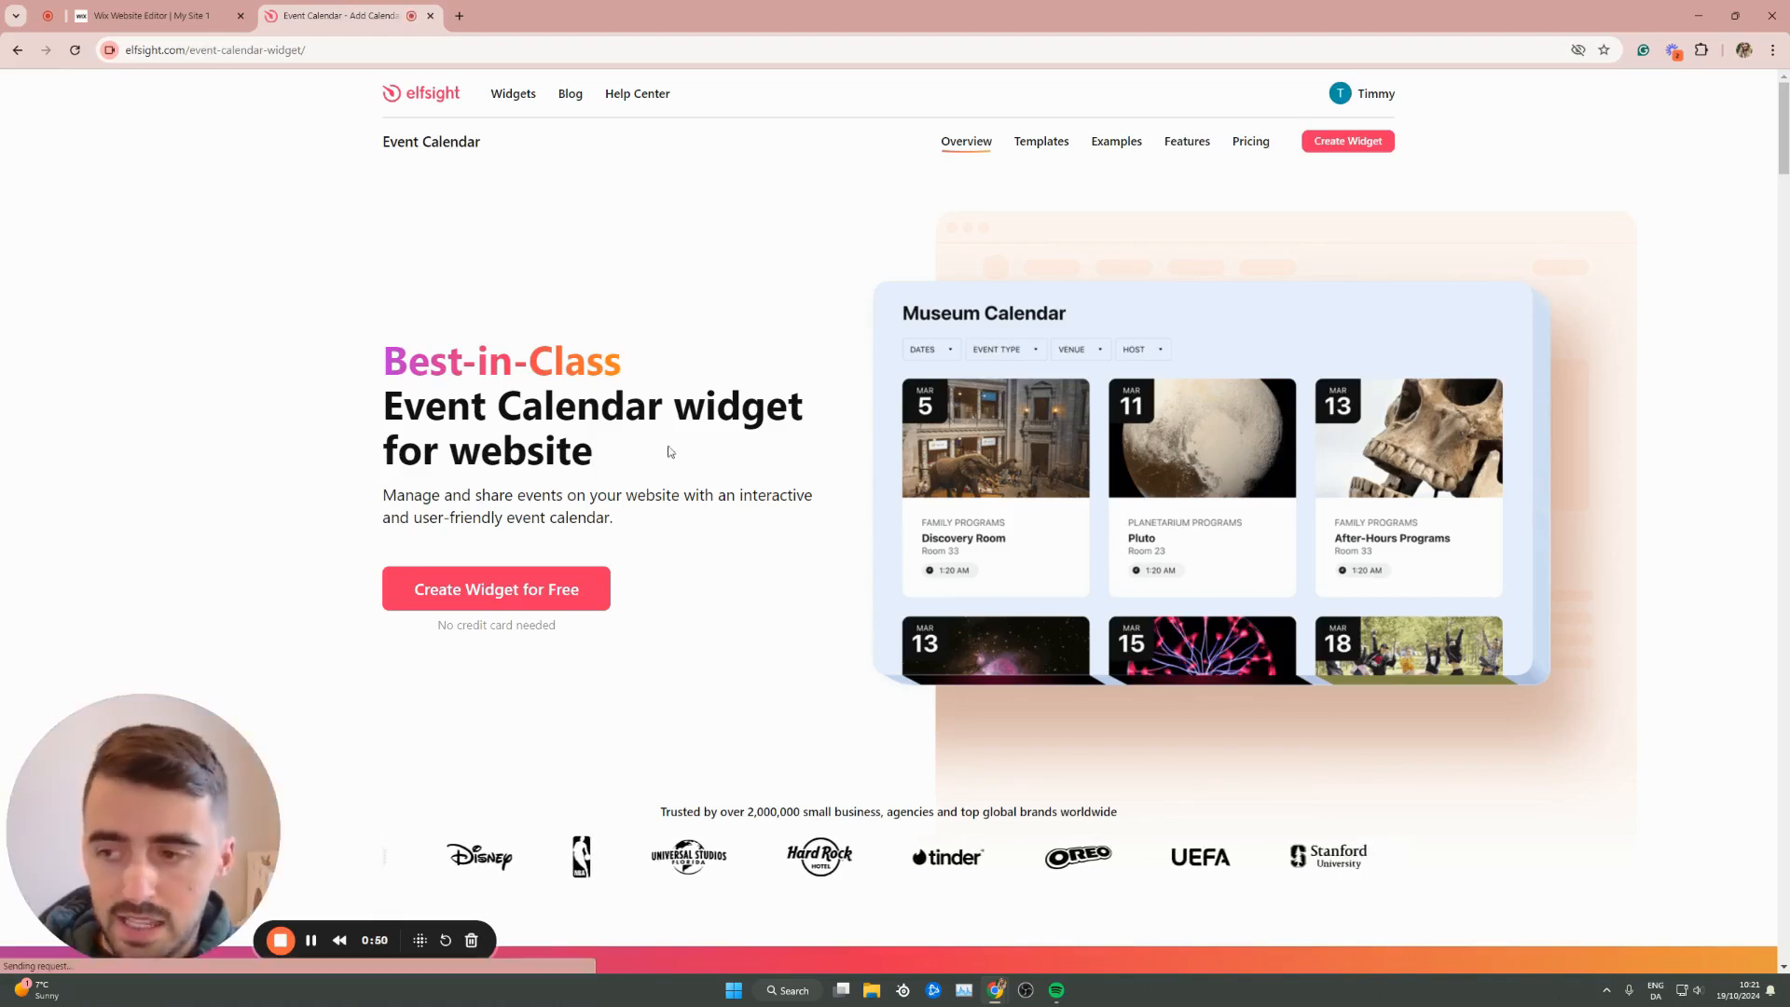
left_click(382, 596)
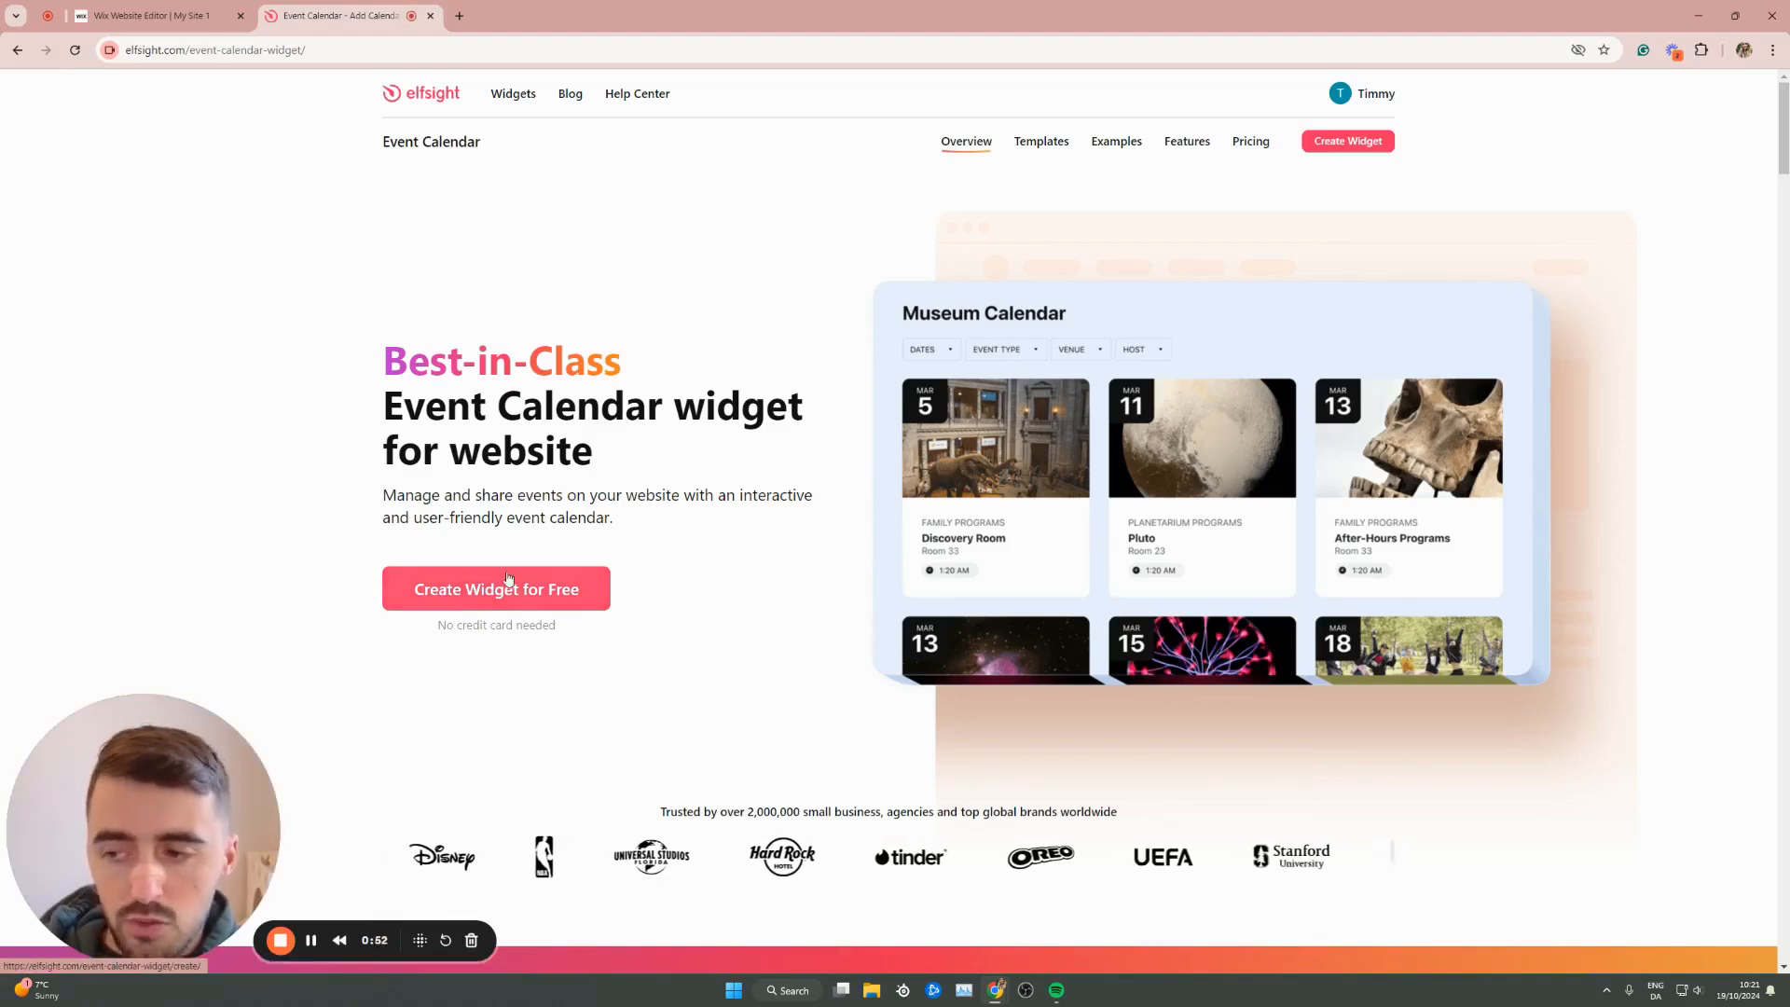
scroll(523, 587, "down", 5)
scroll(517, 580, "down", 5)
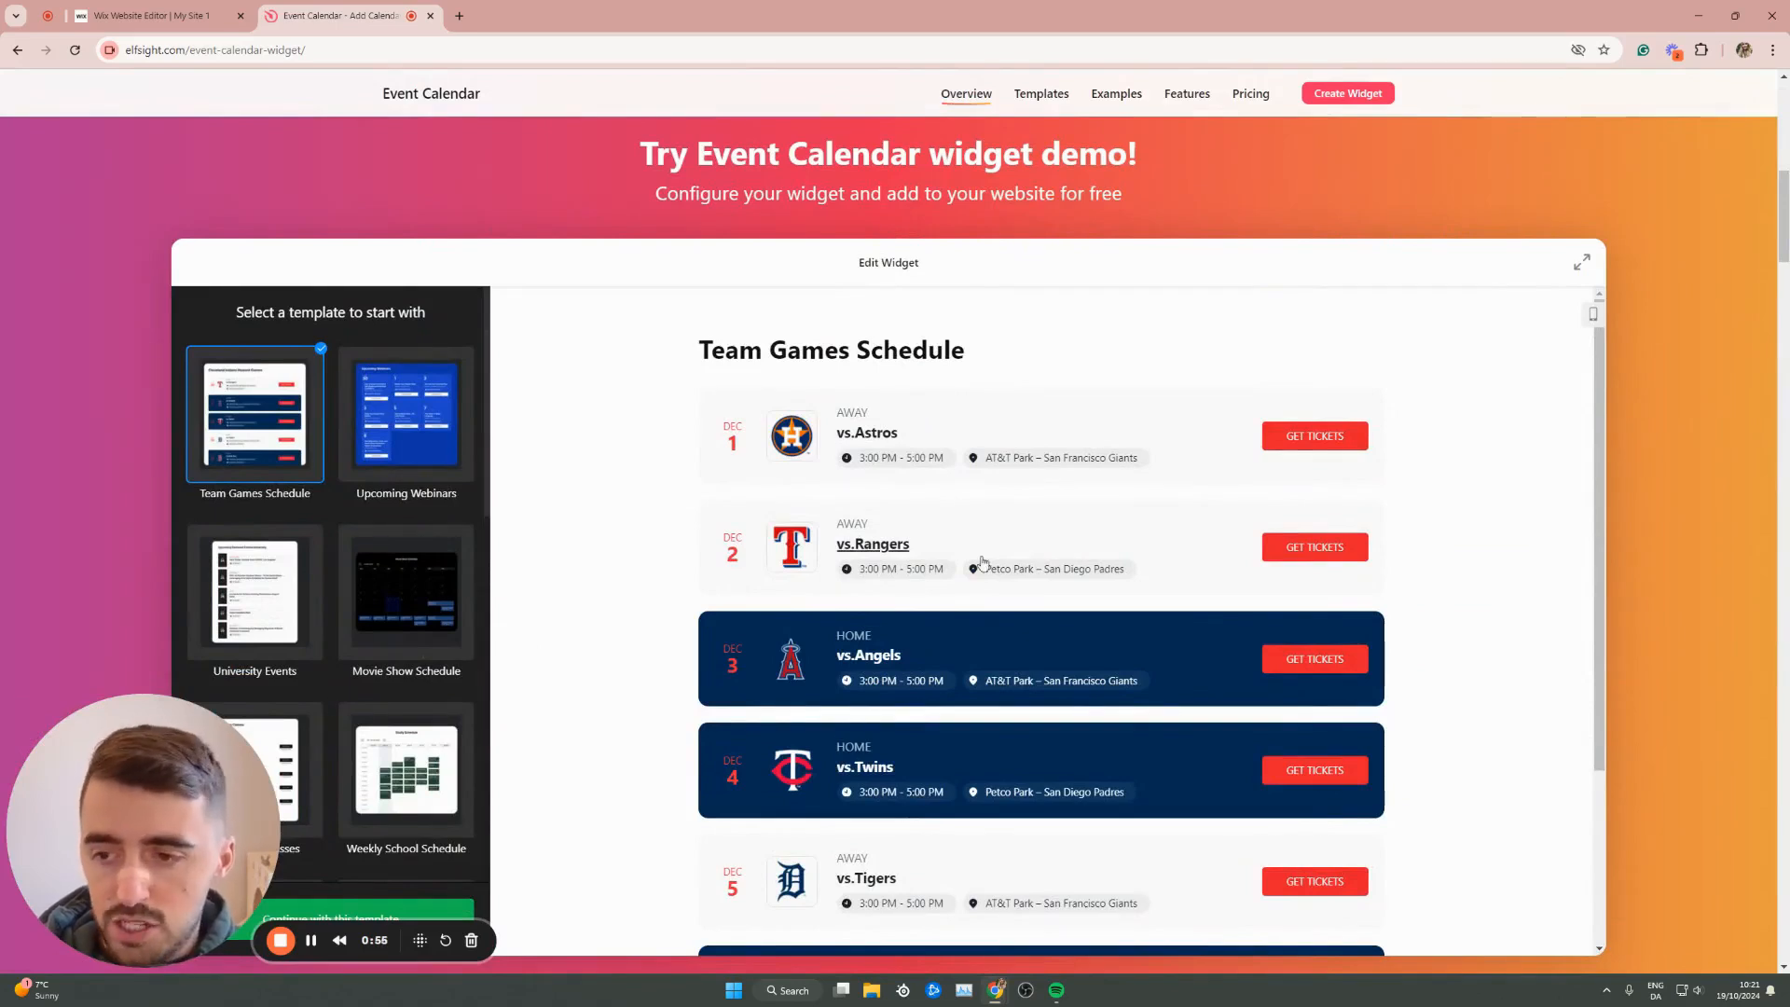
Preview the Upcoming Webinars, University Events and Upcoming Classes templates in the Event Calendar demo
left_click(418, 447)
left_click(299, 578)
scroll(377, 601, "down", 2)
left_click(271, 606)
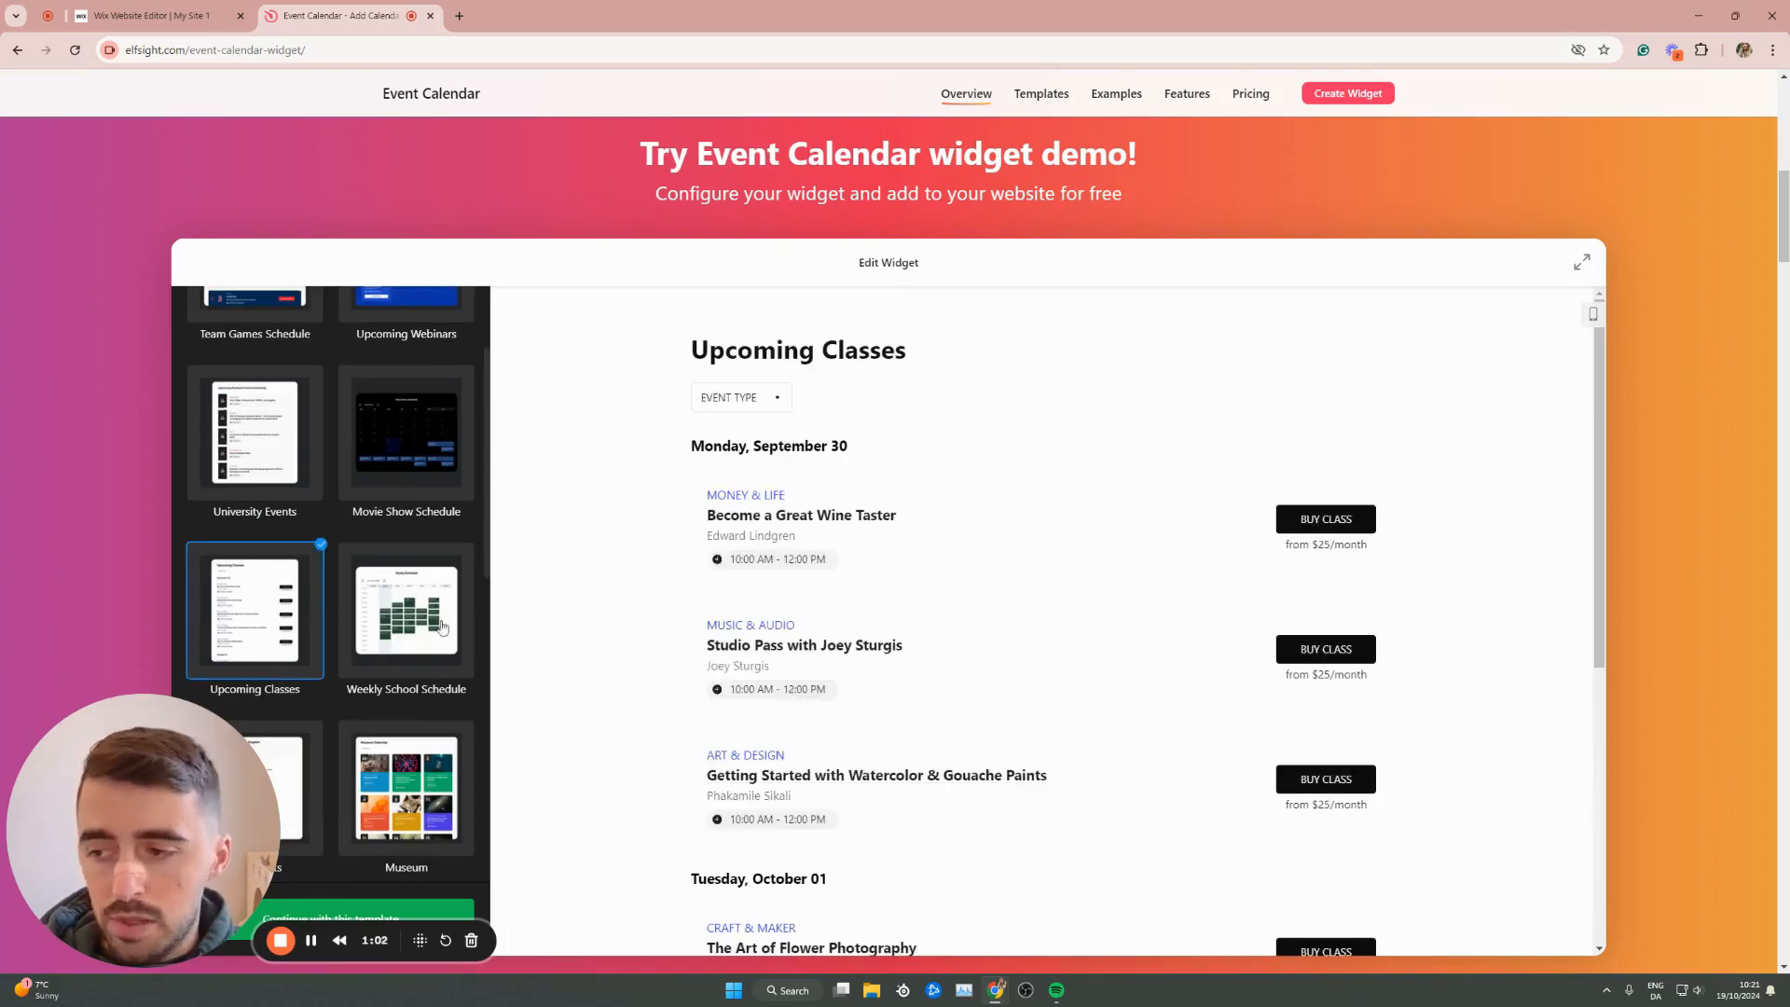
scroll(588, 564, "down", 1)
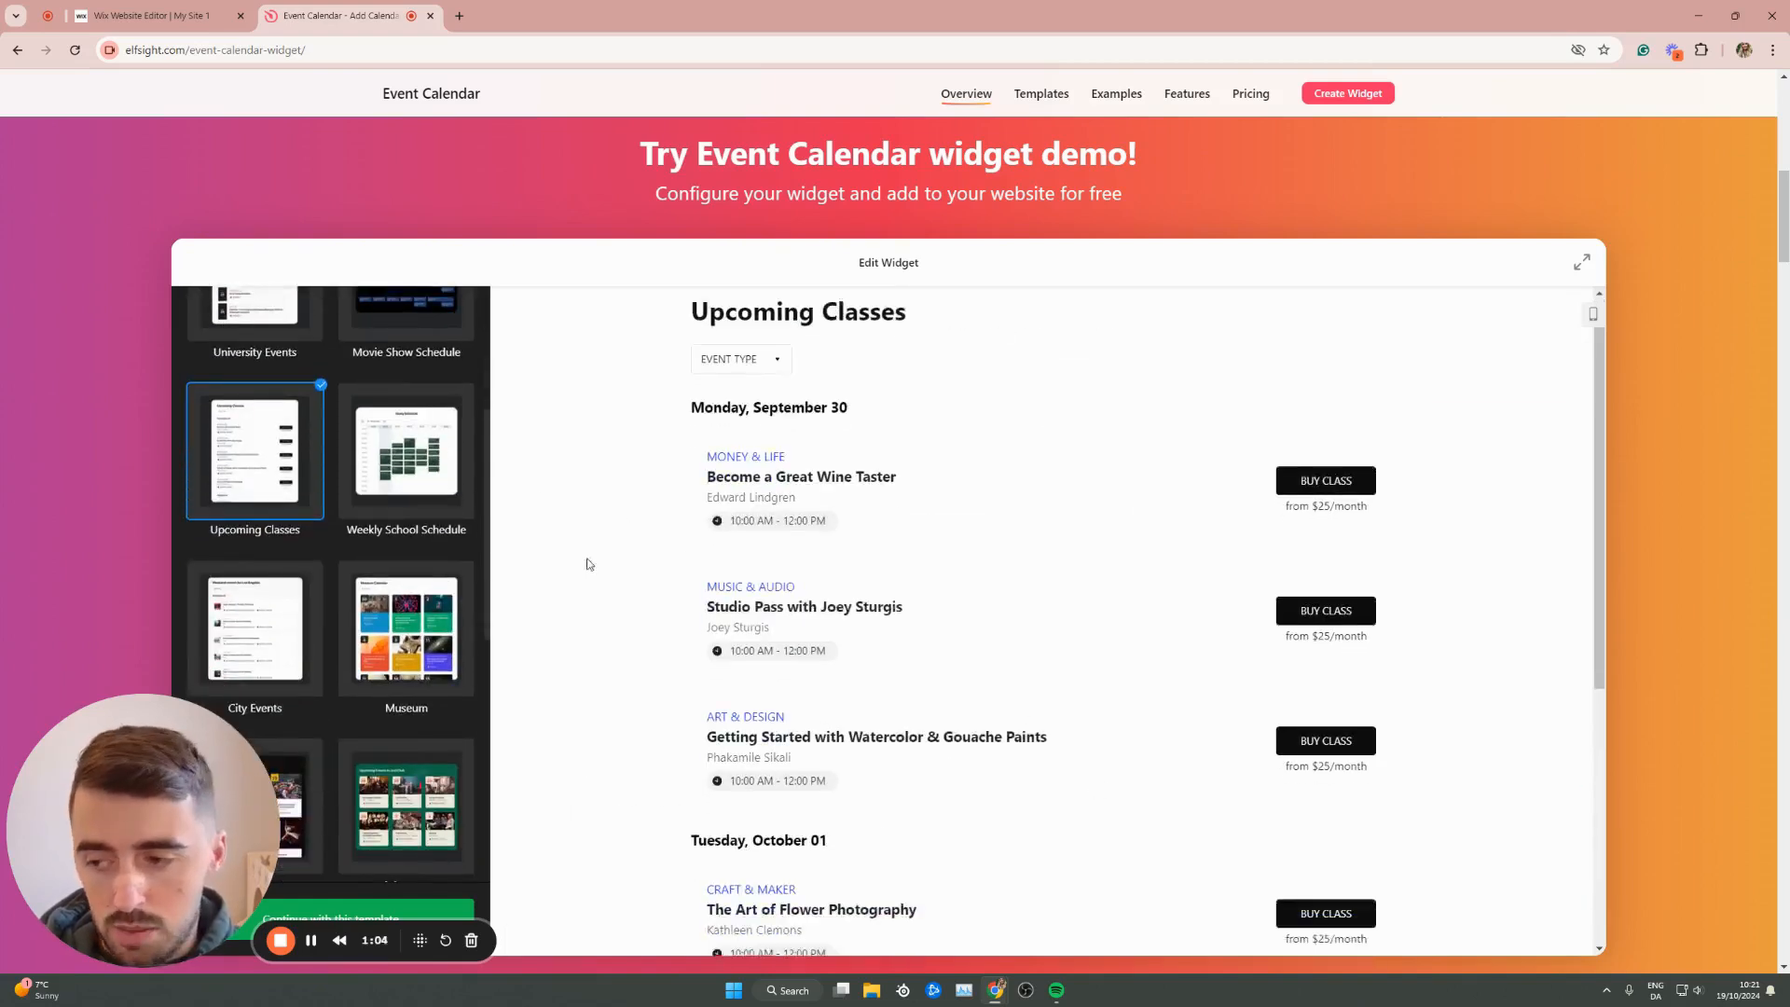
scroll(403, 619, "down", 2)
scroll(373, 559, "up", 5)
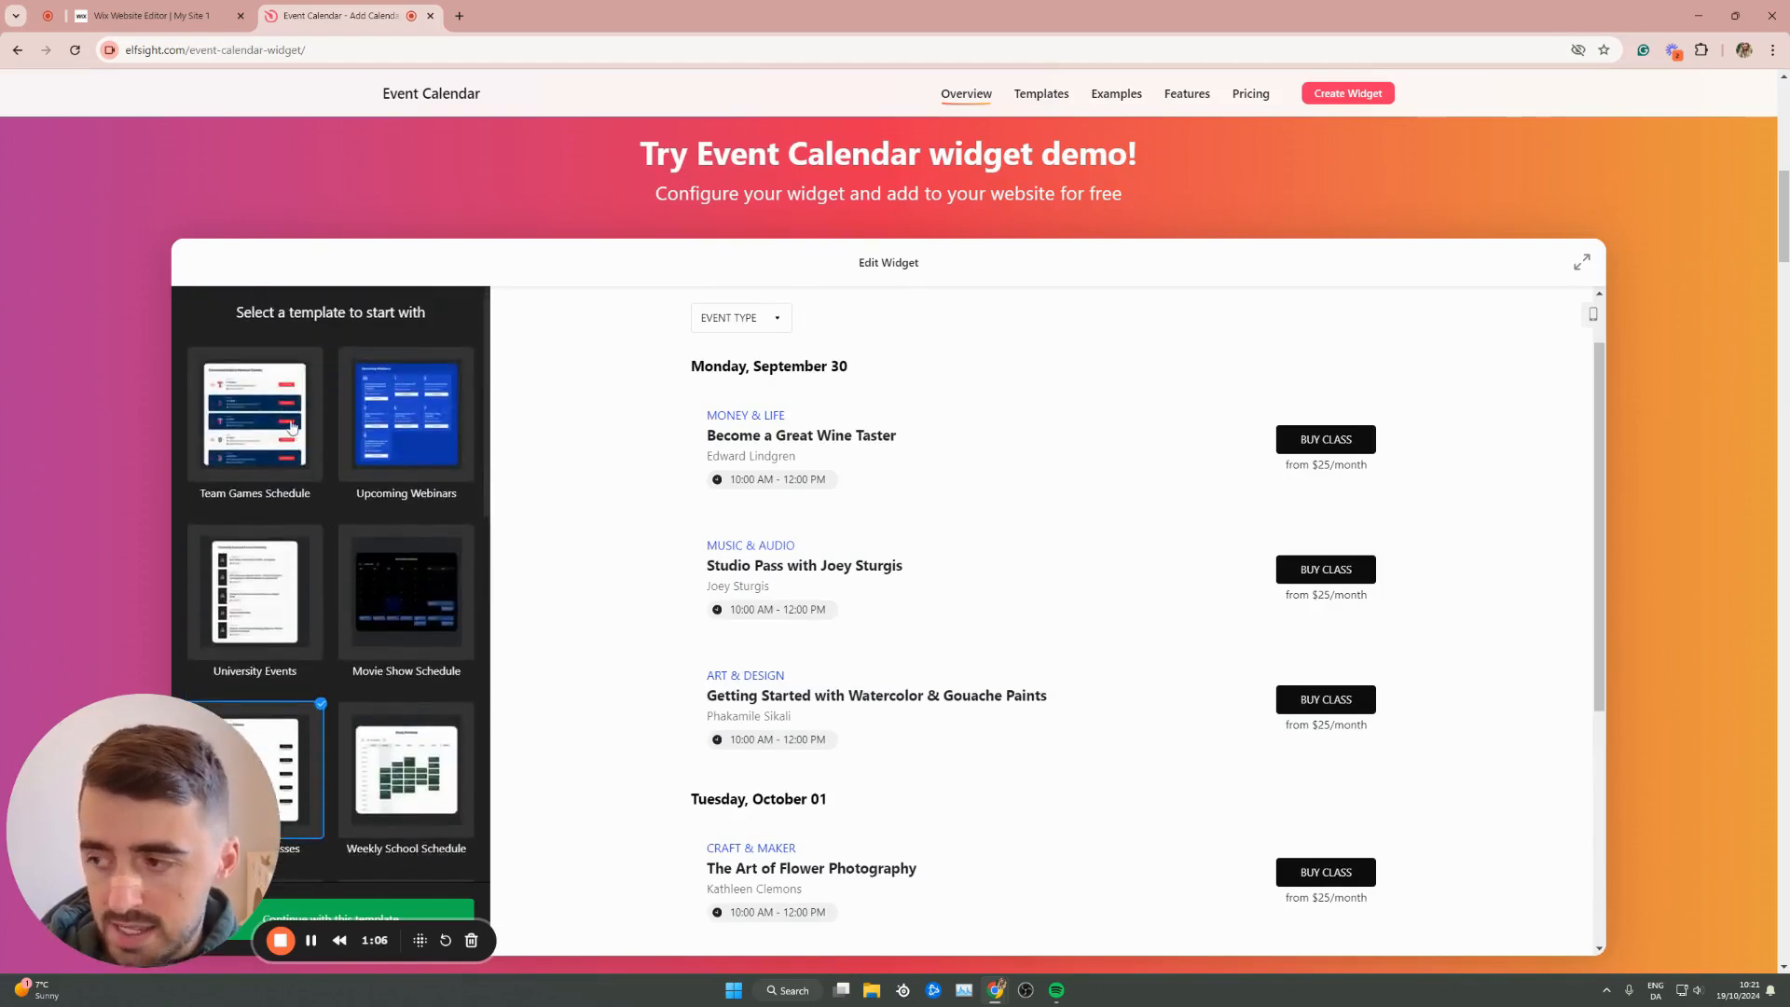
Choose the Team Games Schedule template and continue with it
left_click(307, 378)
left_click_drag(188, 860, 189, 718)
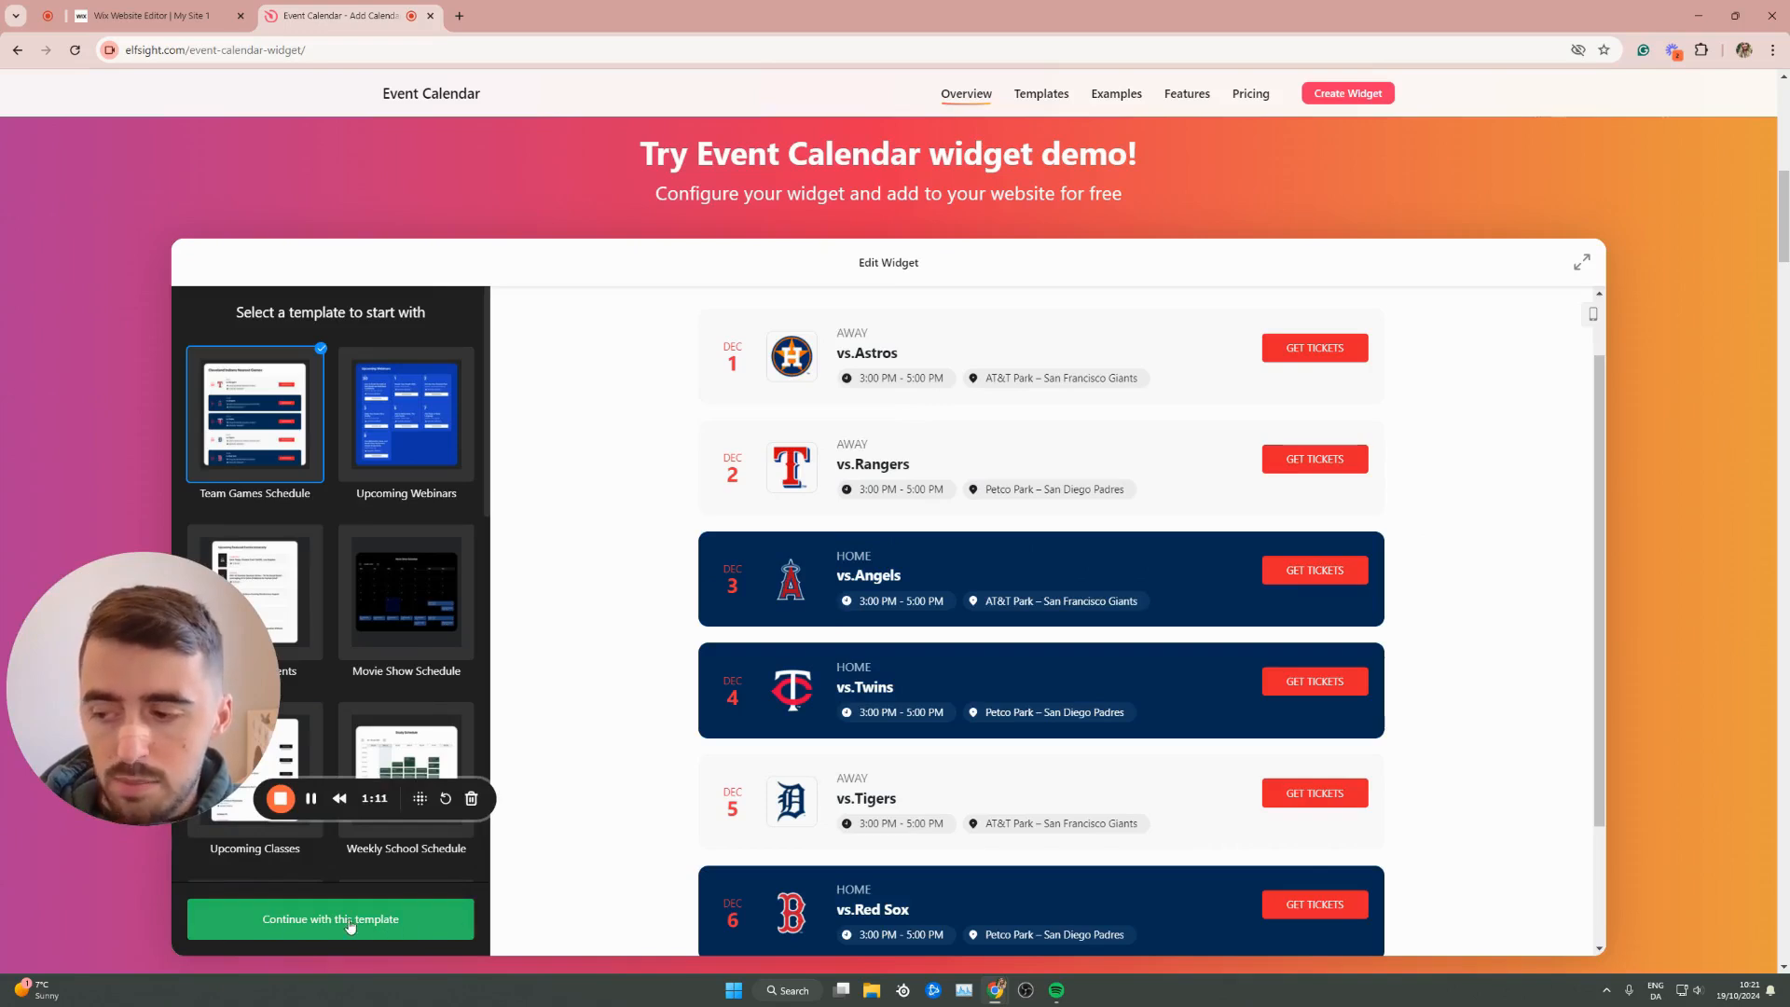
left_click(273, 923)
left_click_drag(108, 742, 108, 884)
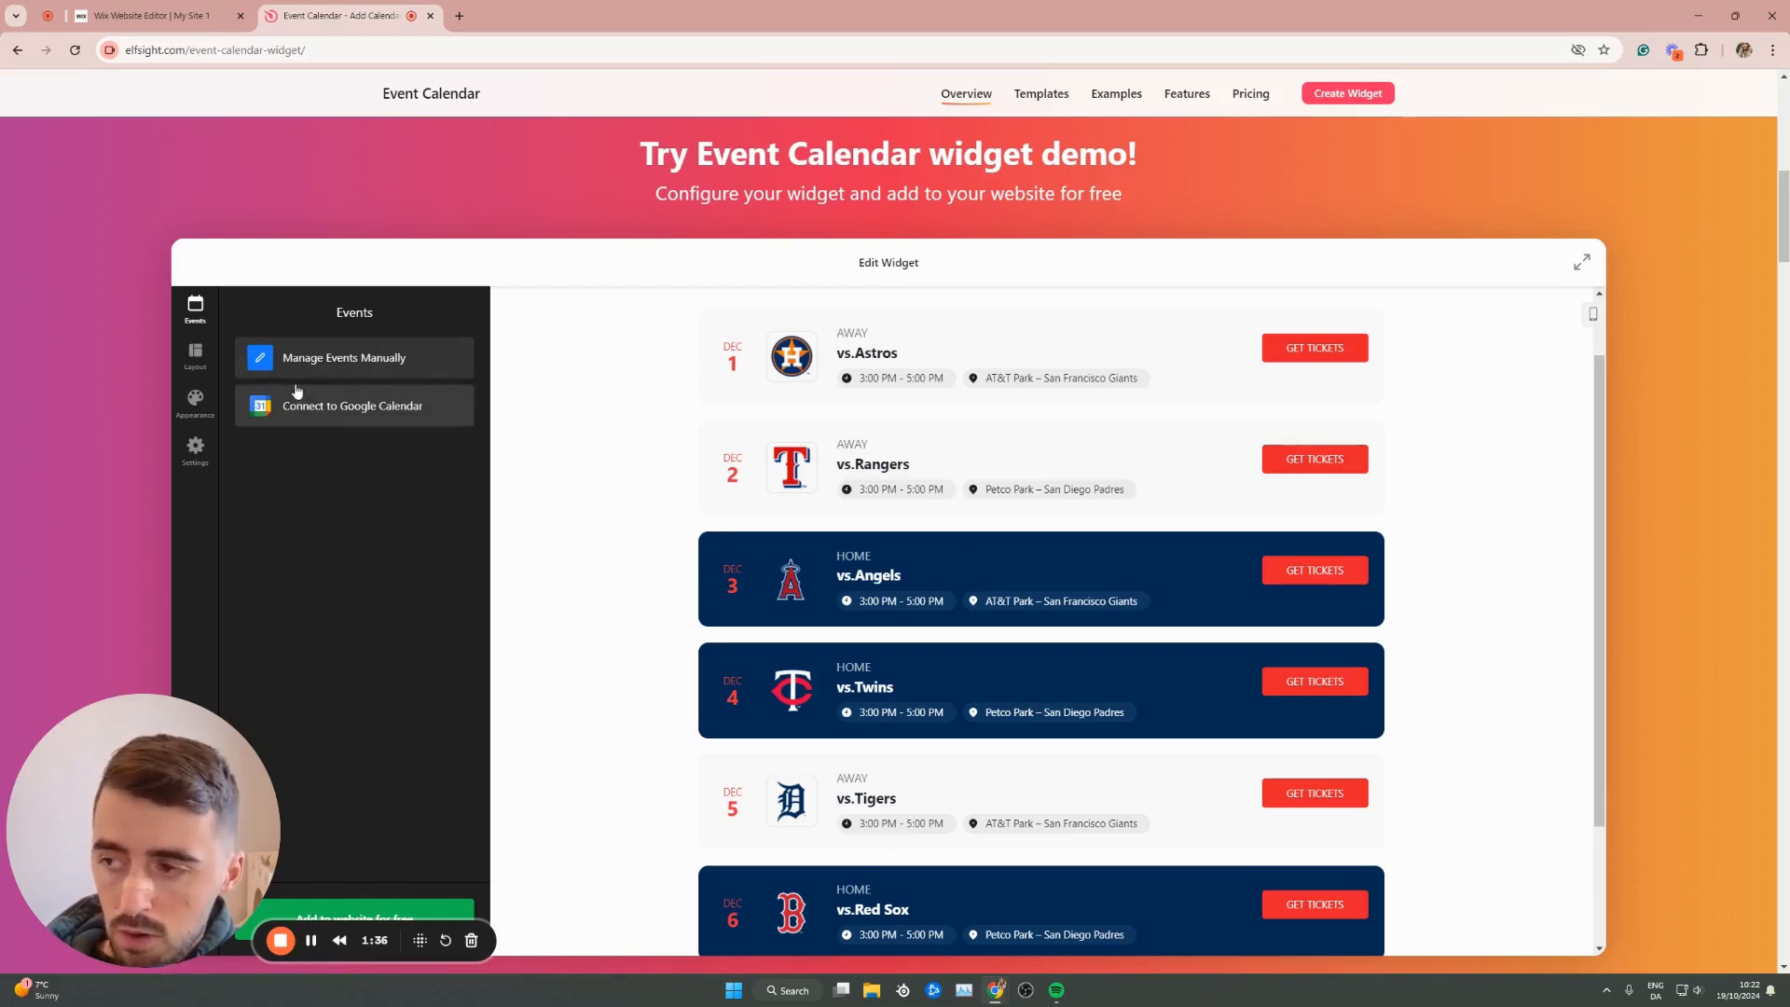
Look through the calendar widget's layout, appearance and general settings options
left_click(197, 356)
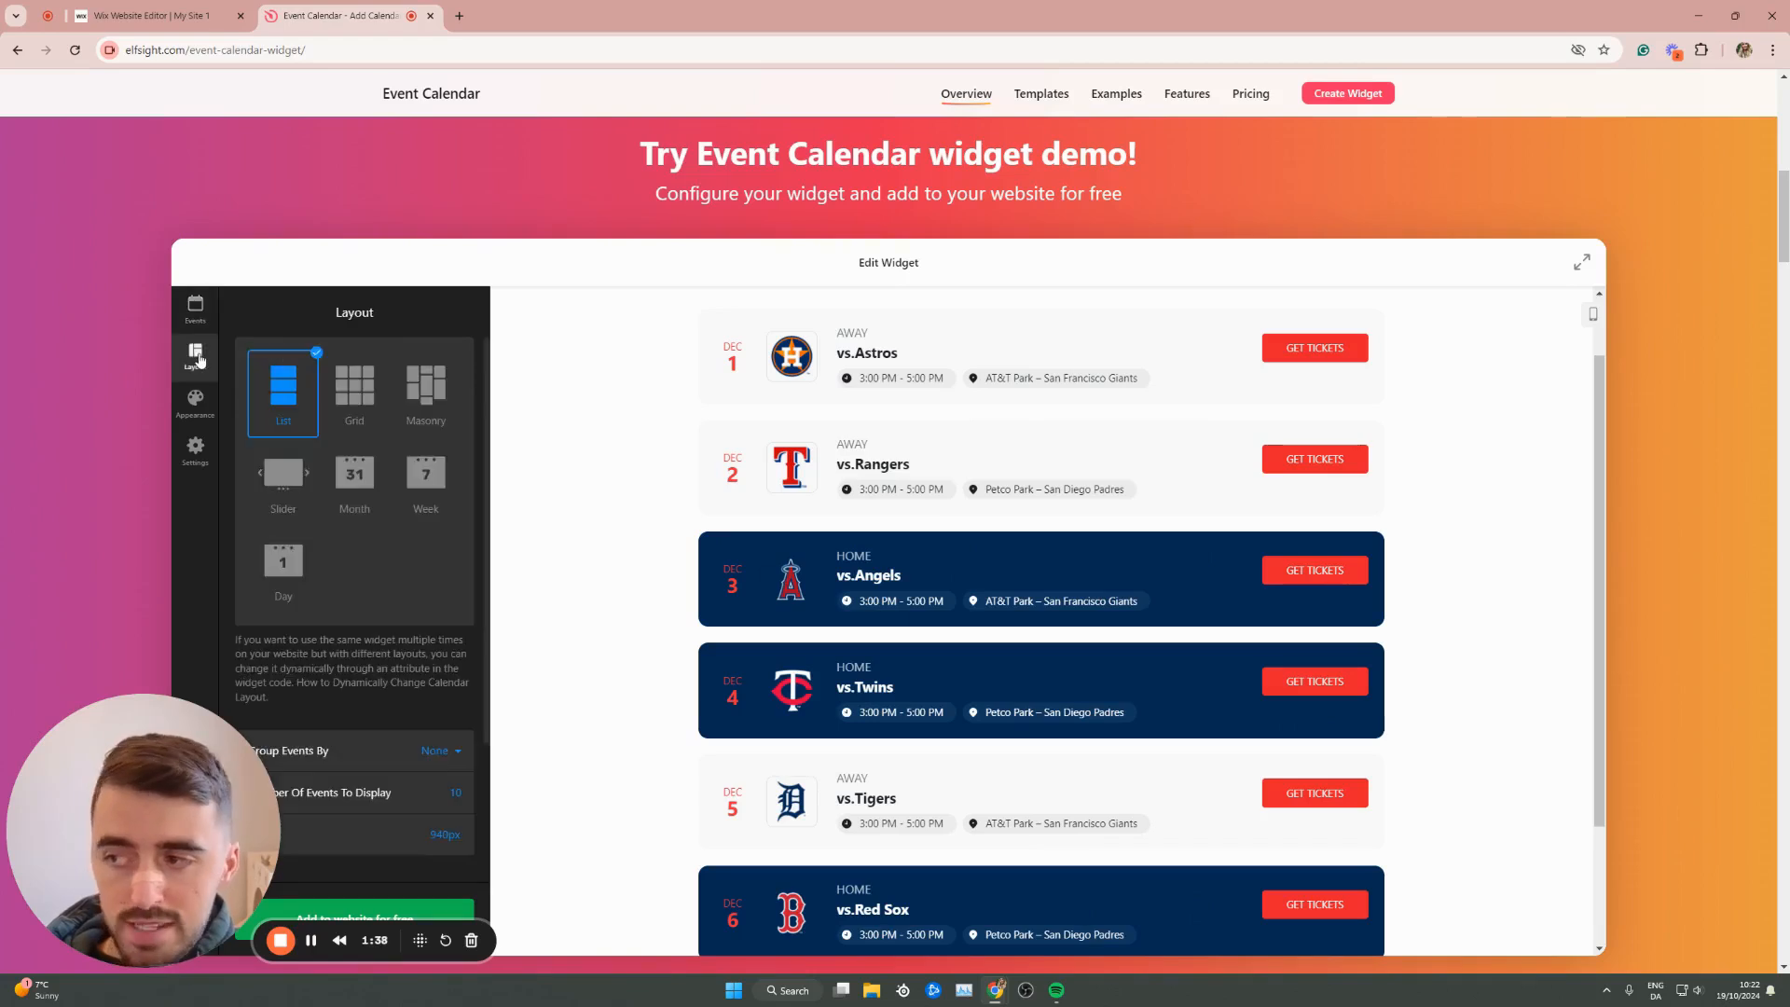
left_click(196, 401)
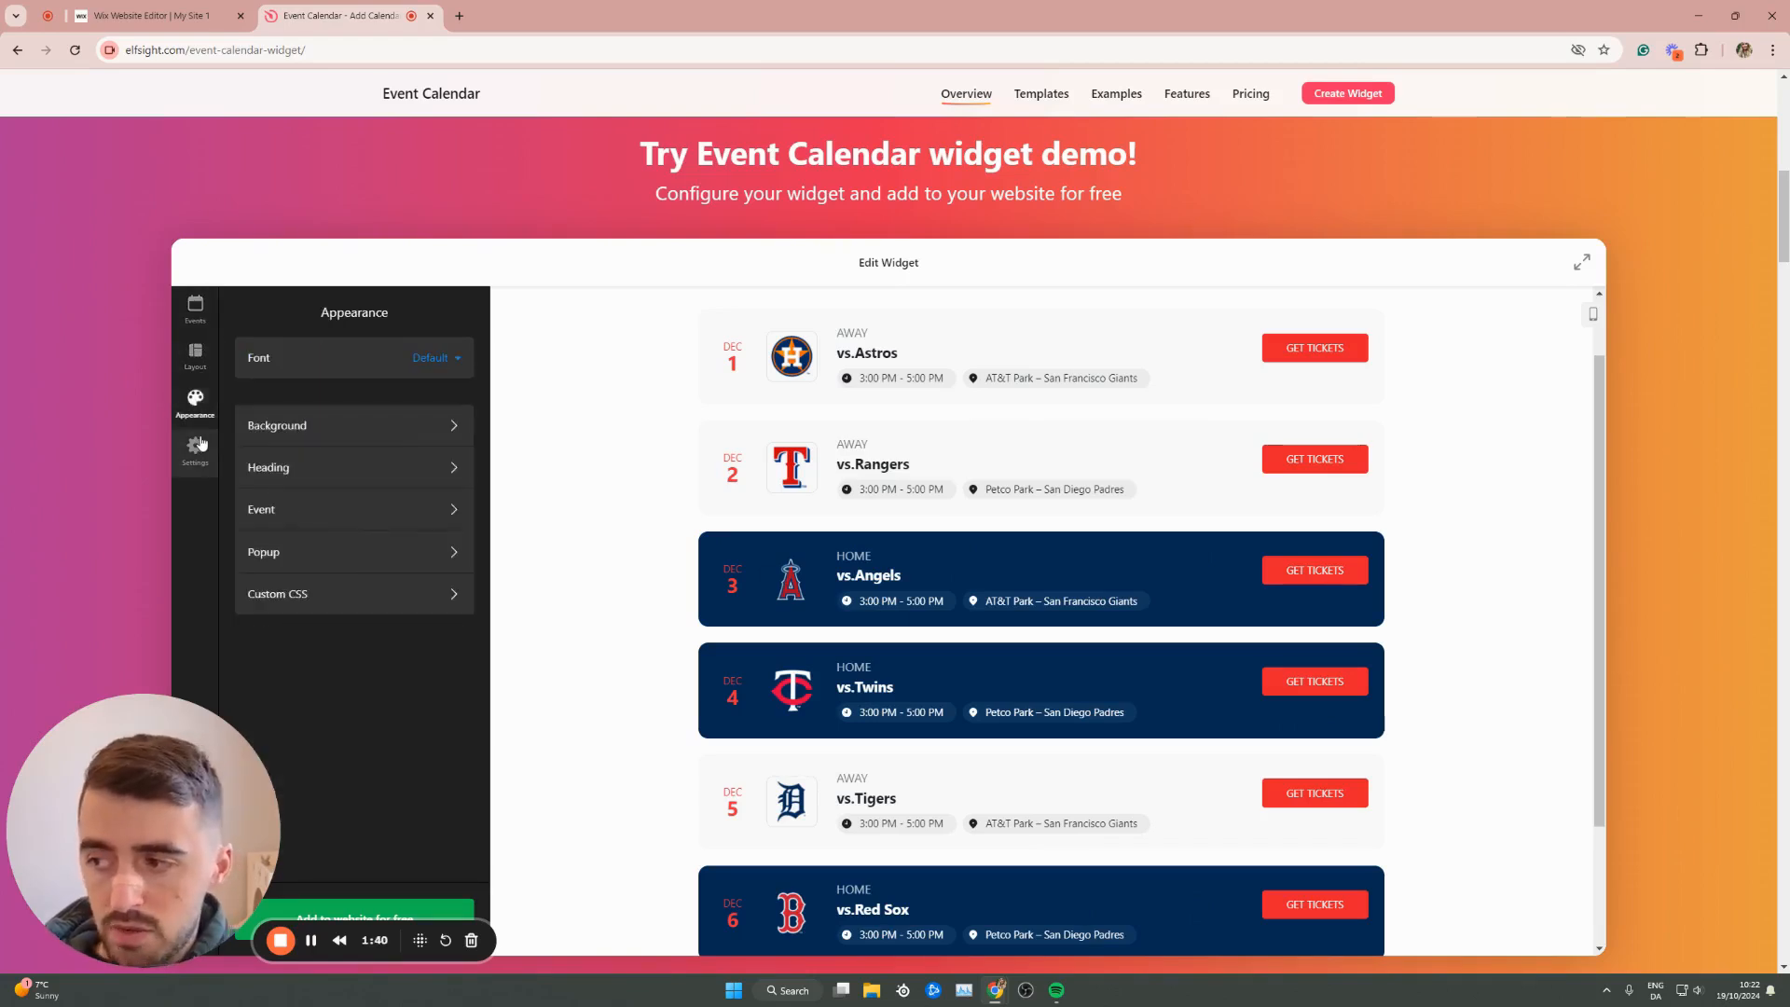
left_click(197, 446)
left_click(196, 354)
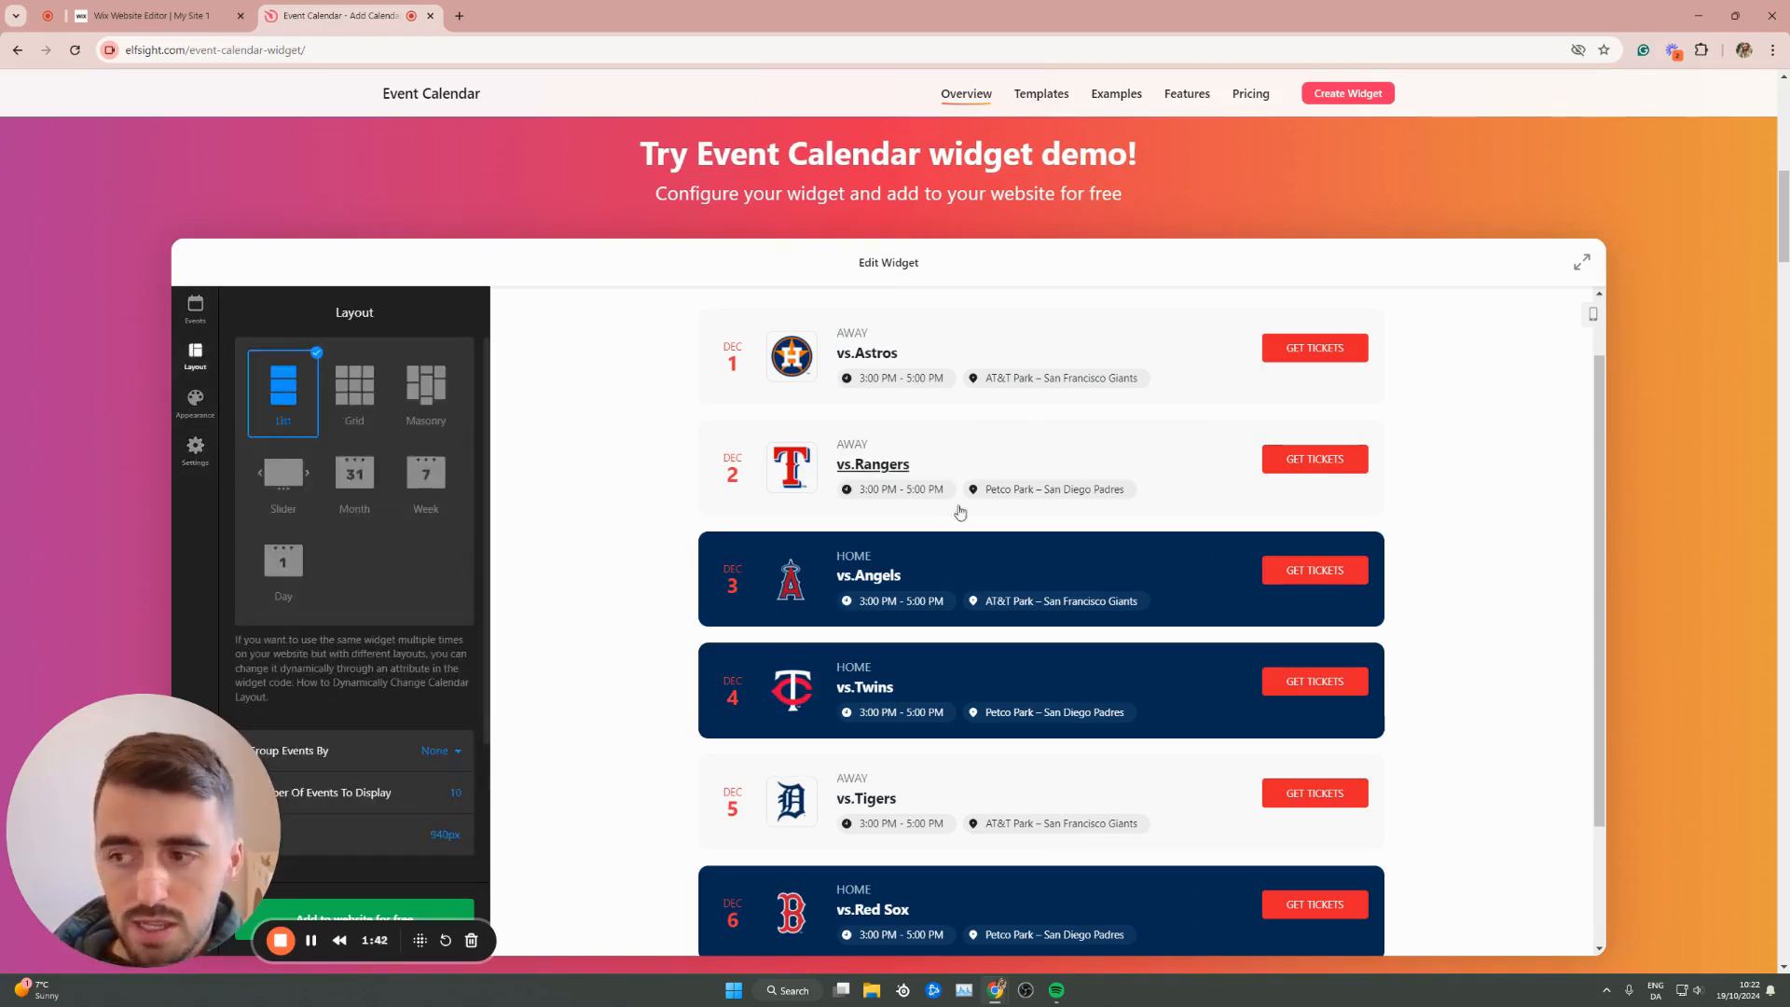
scroll(950, 523, "up", 1)
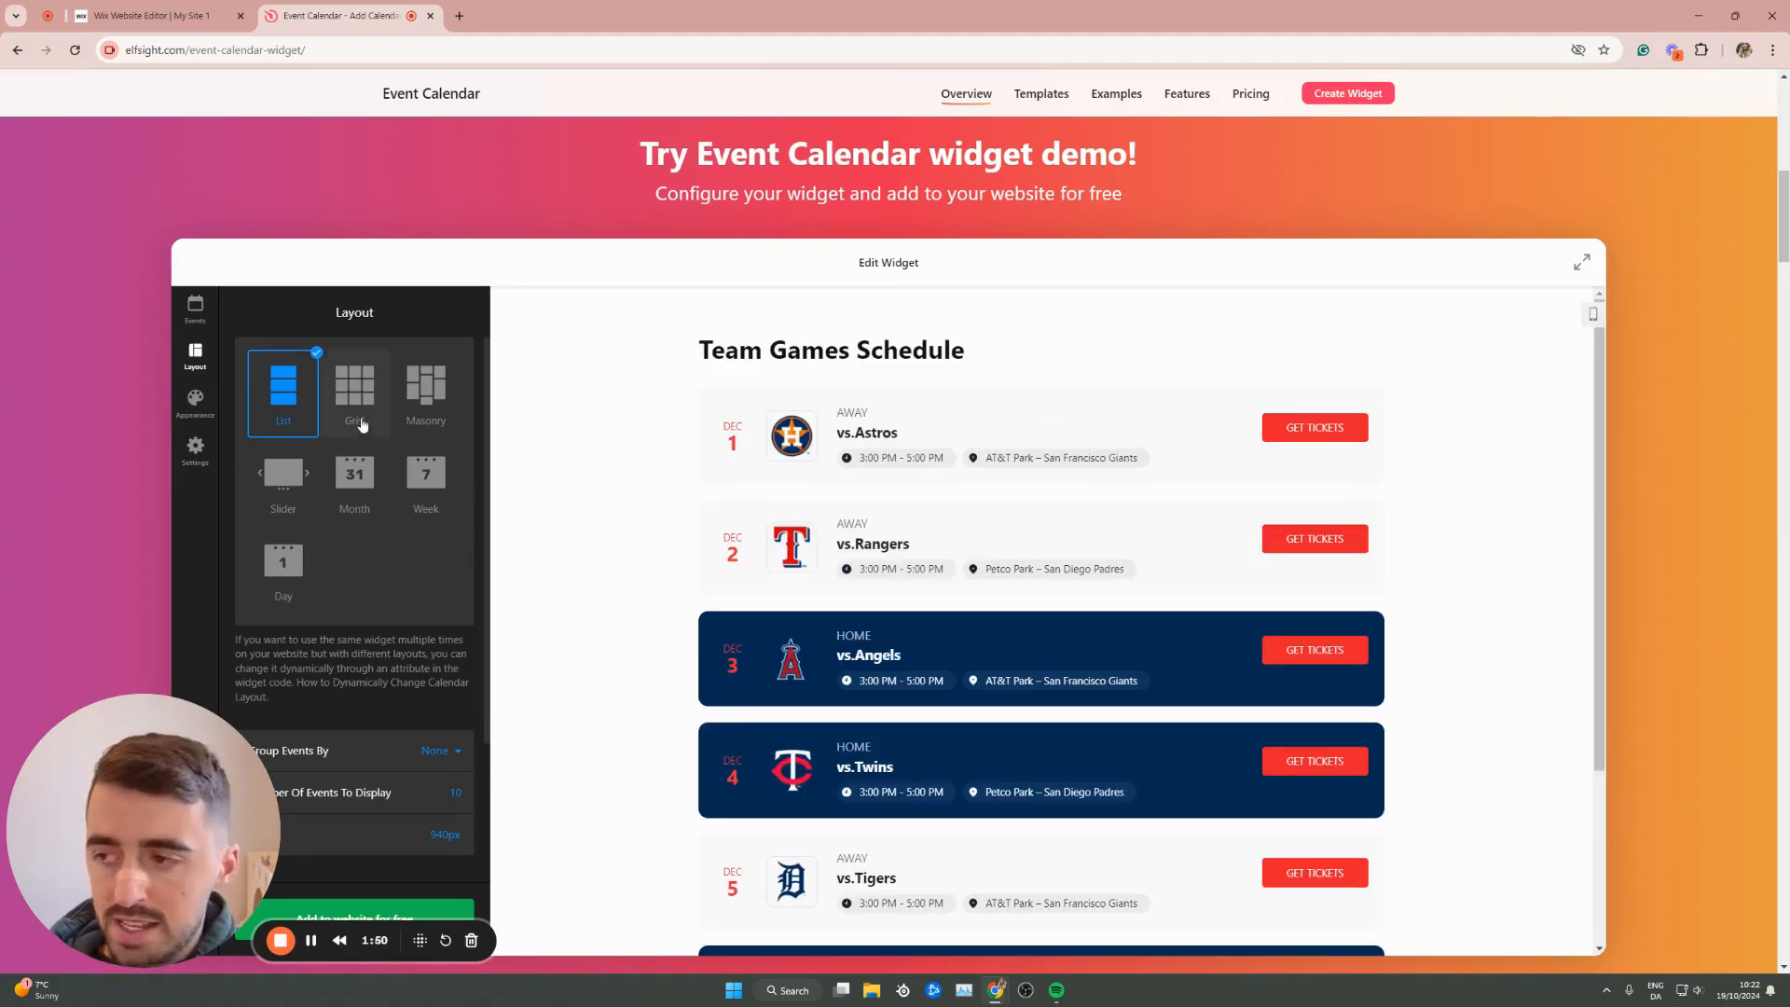
Try the Grid and Slider layouts for the schedule, then restore the List layout
left_click(367, 395)
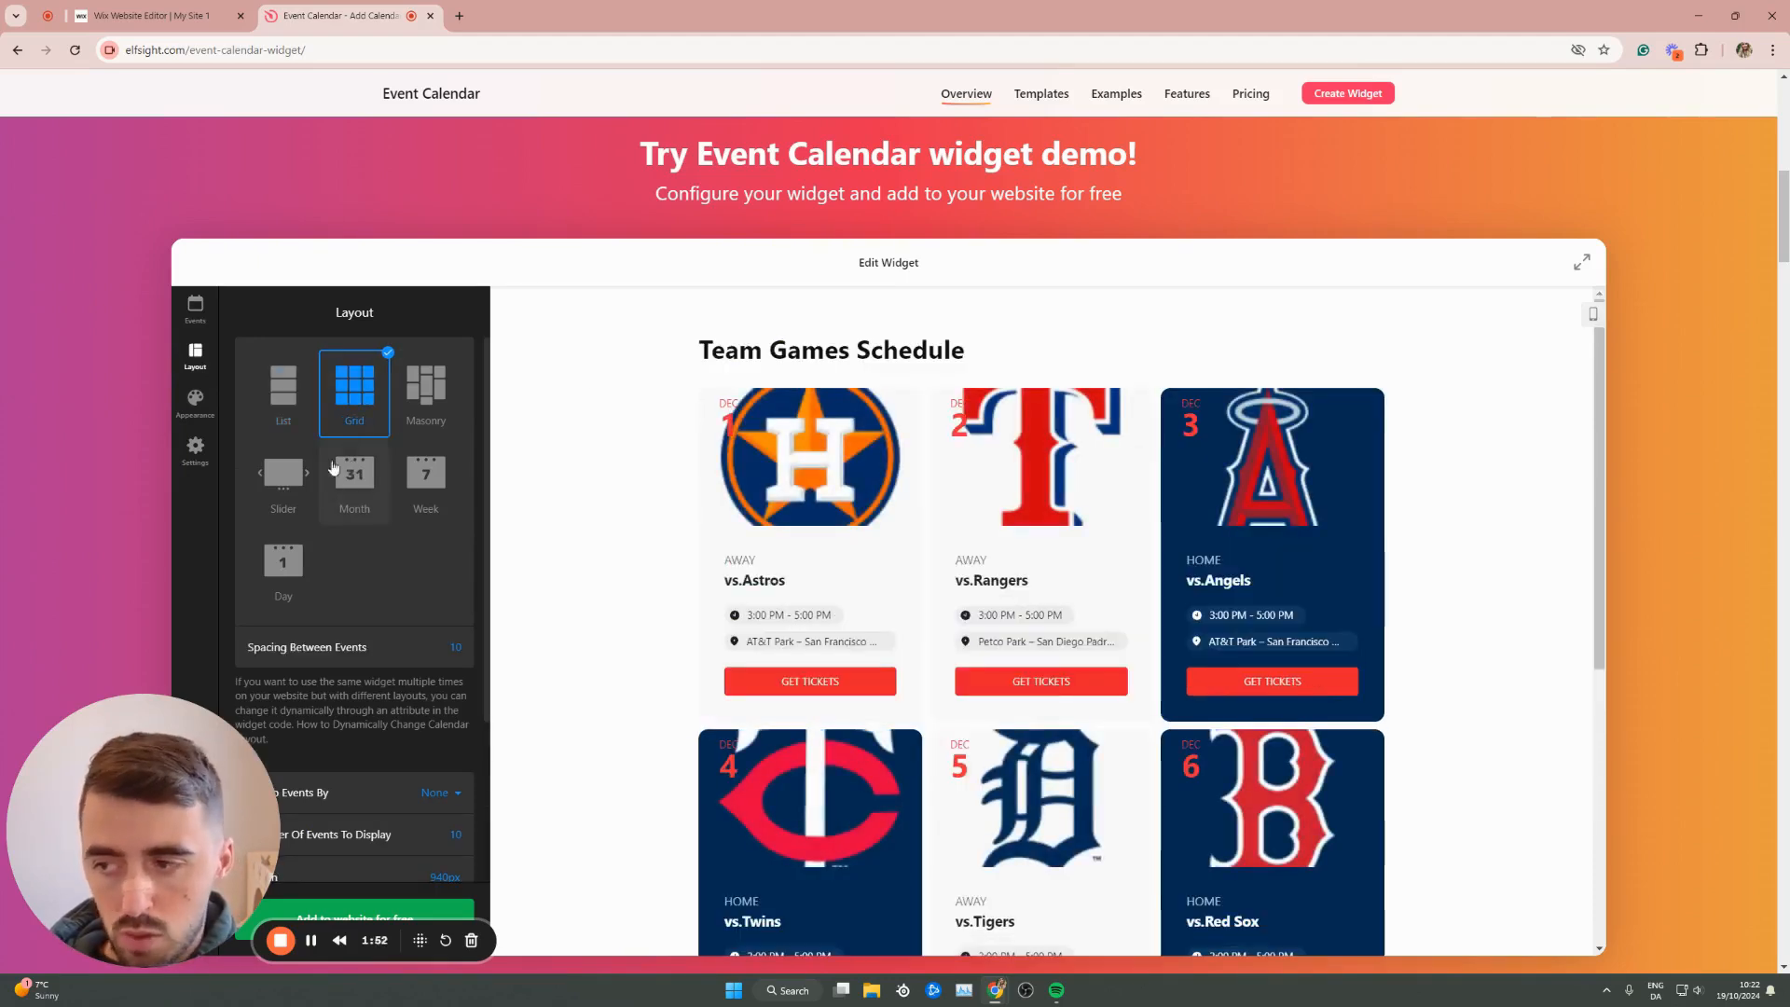
left_click(275, 462)
left_click(280, 395)
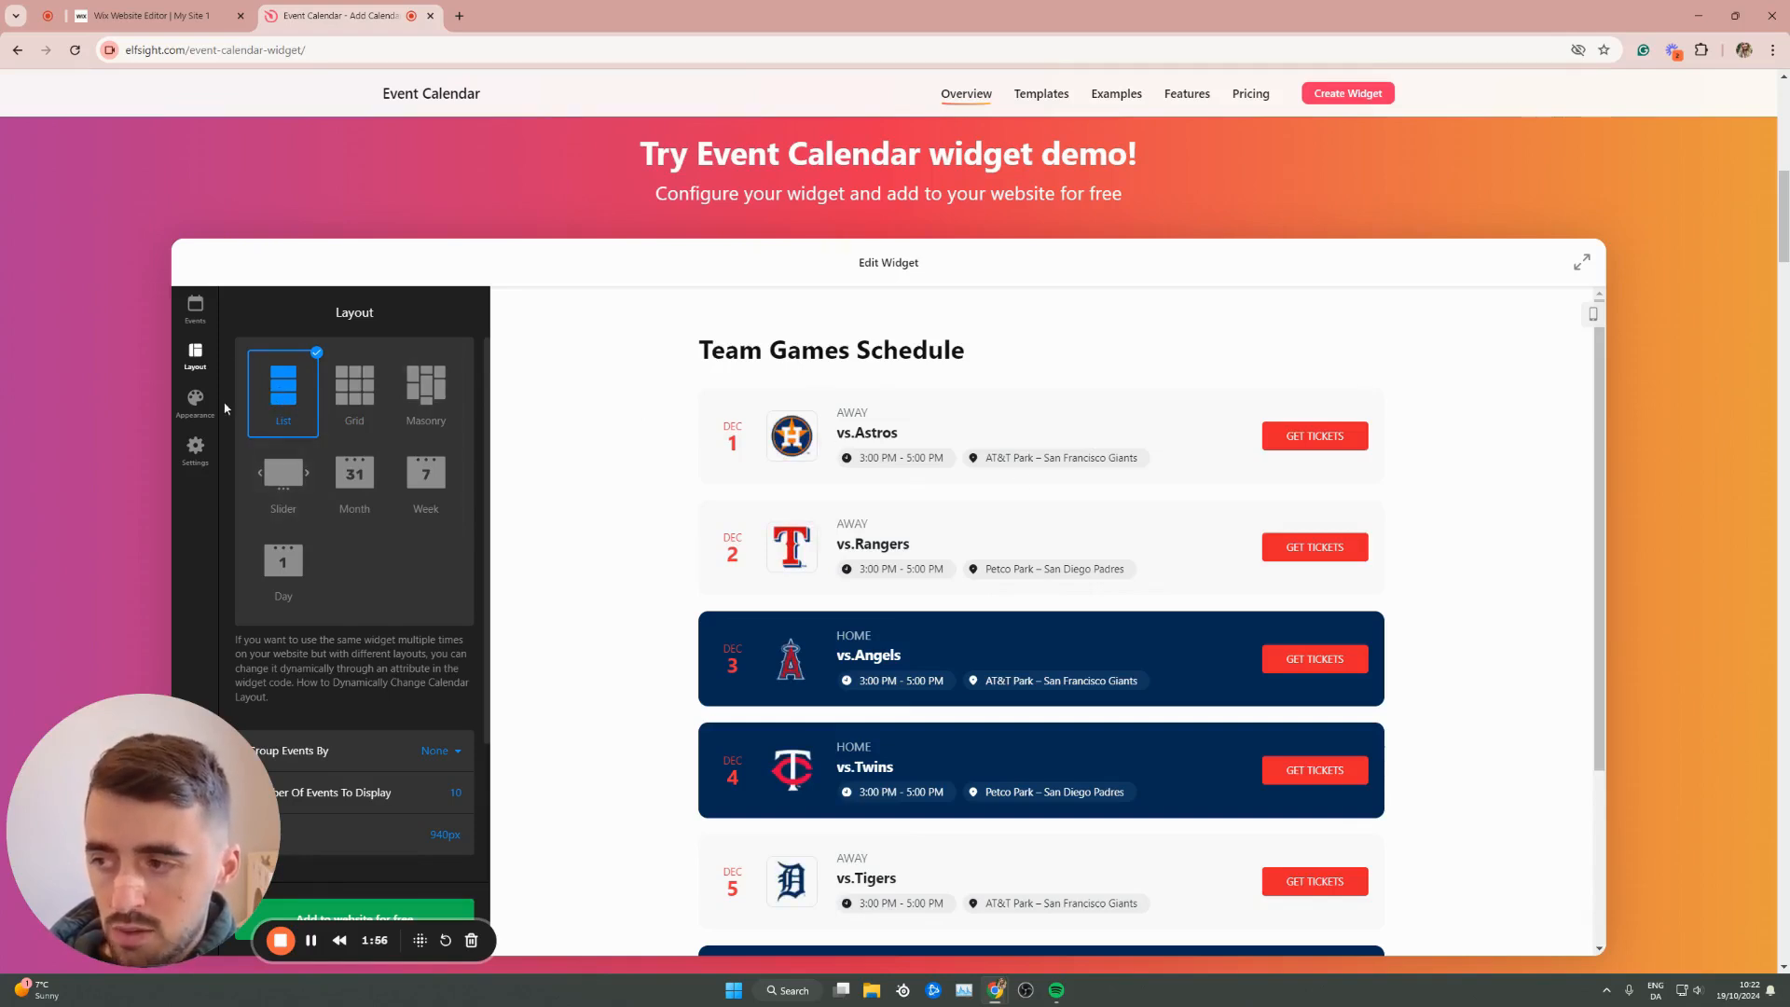
Review the widget's appearance options and look over the events in the schedule preview
left_click(195, 401)
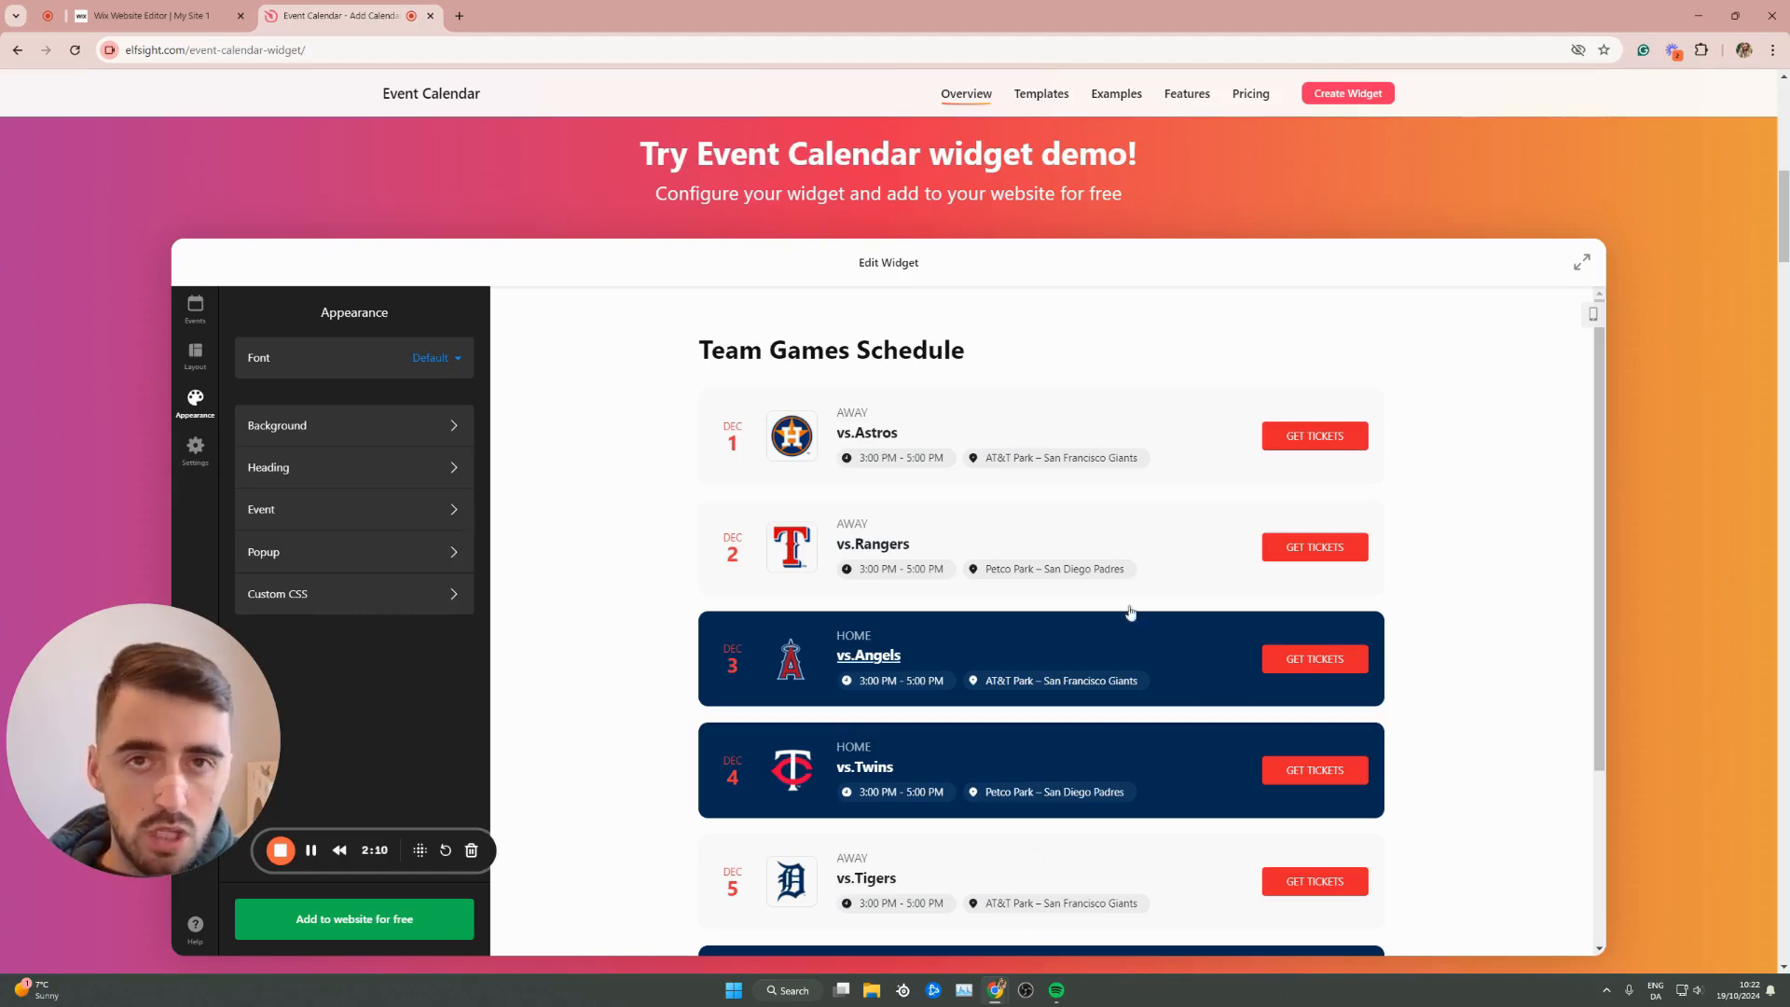
scroll(1126, 619, "down", 3)
scroll(992, 656, "up", 2)
scroll(991, 655, "up", 1)
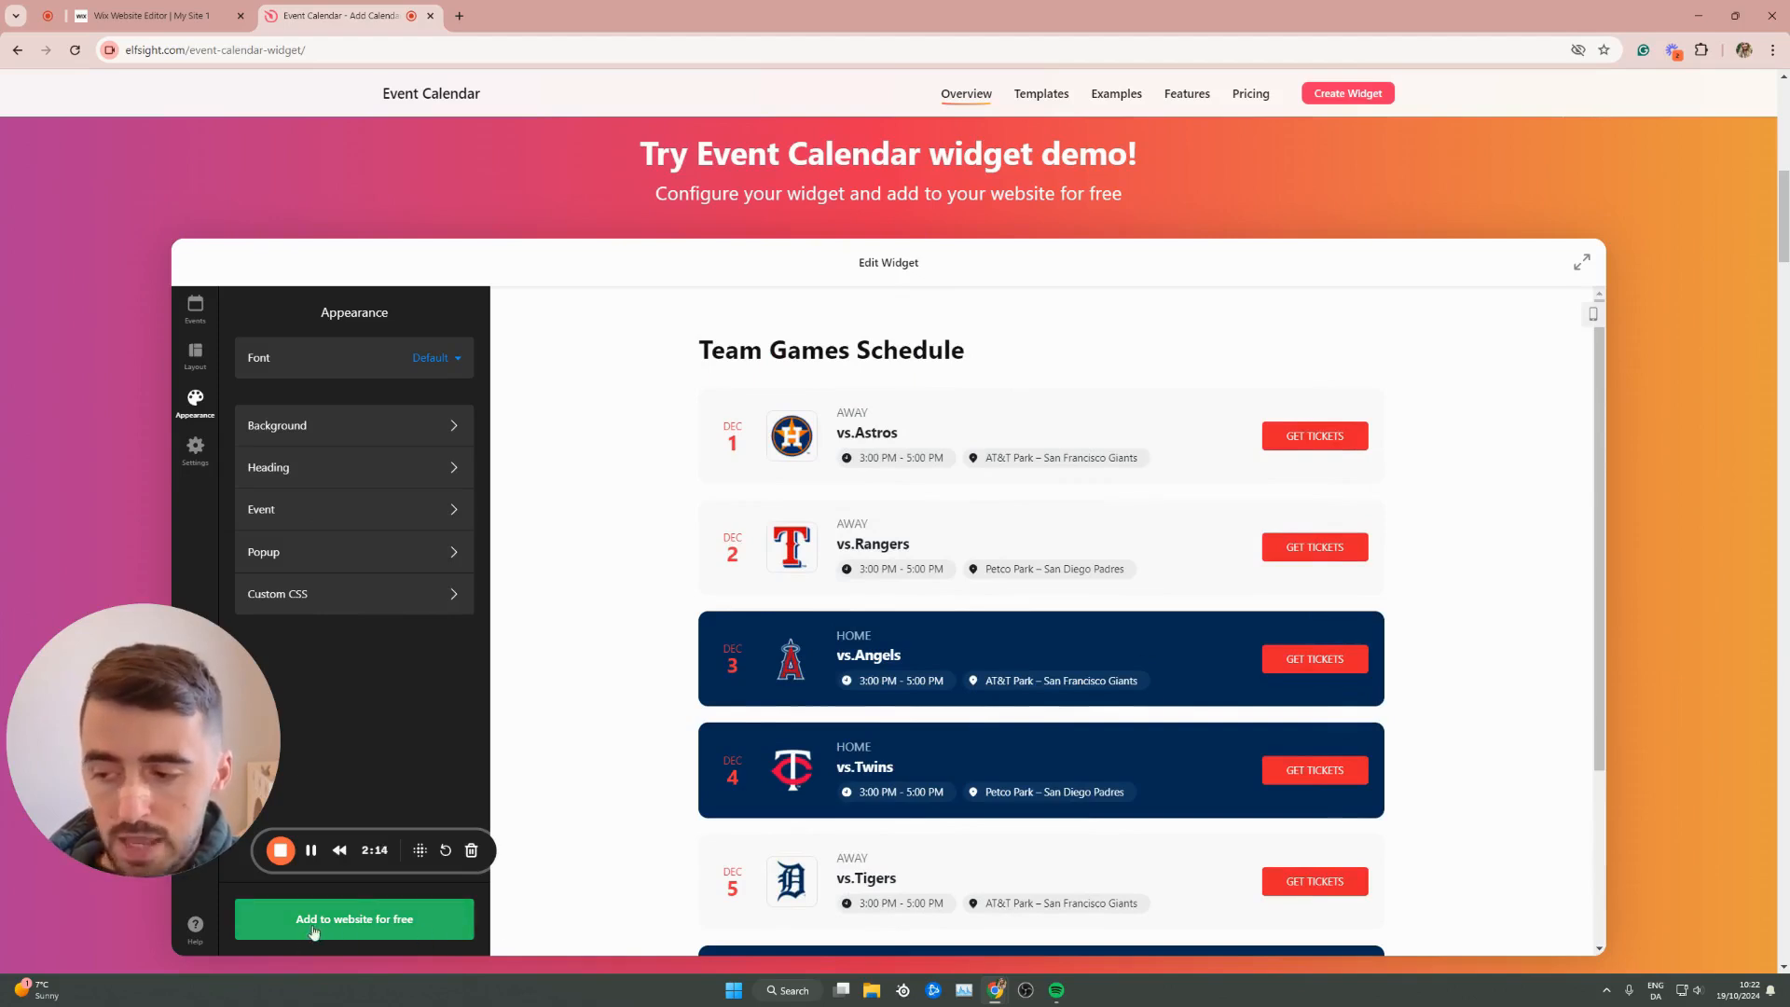
Add the calendar widget to the website for free, publish it and select the Free plan
left_click(386, 921)
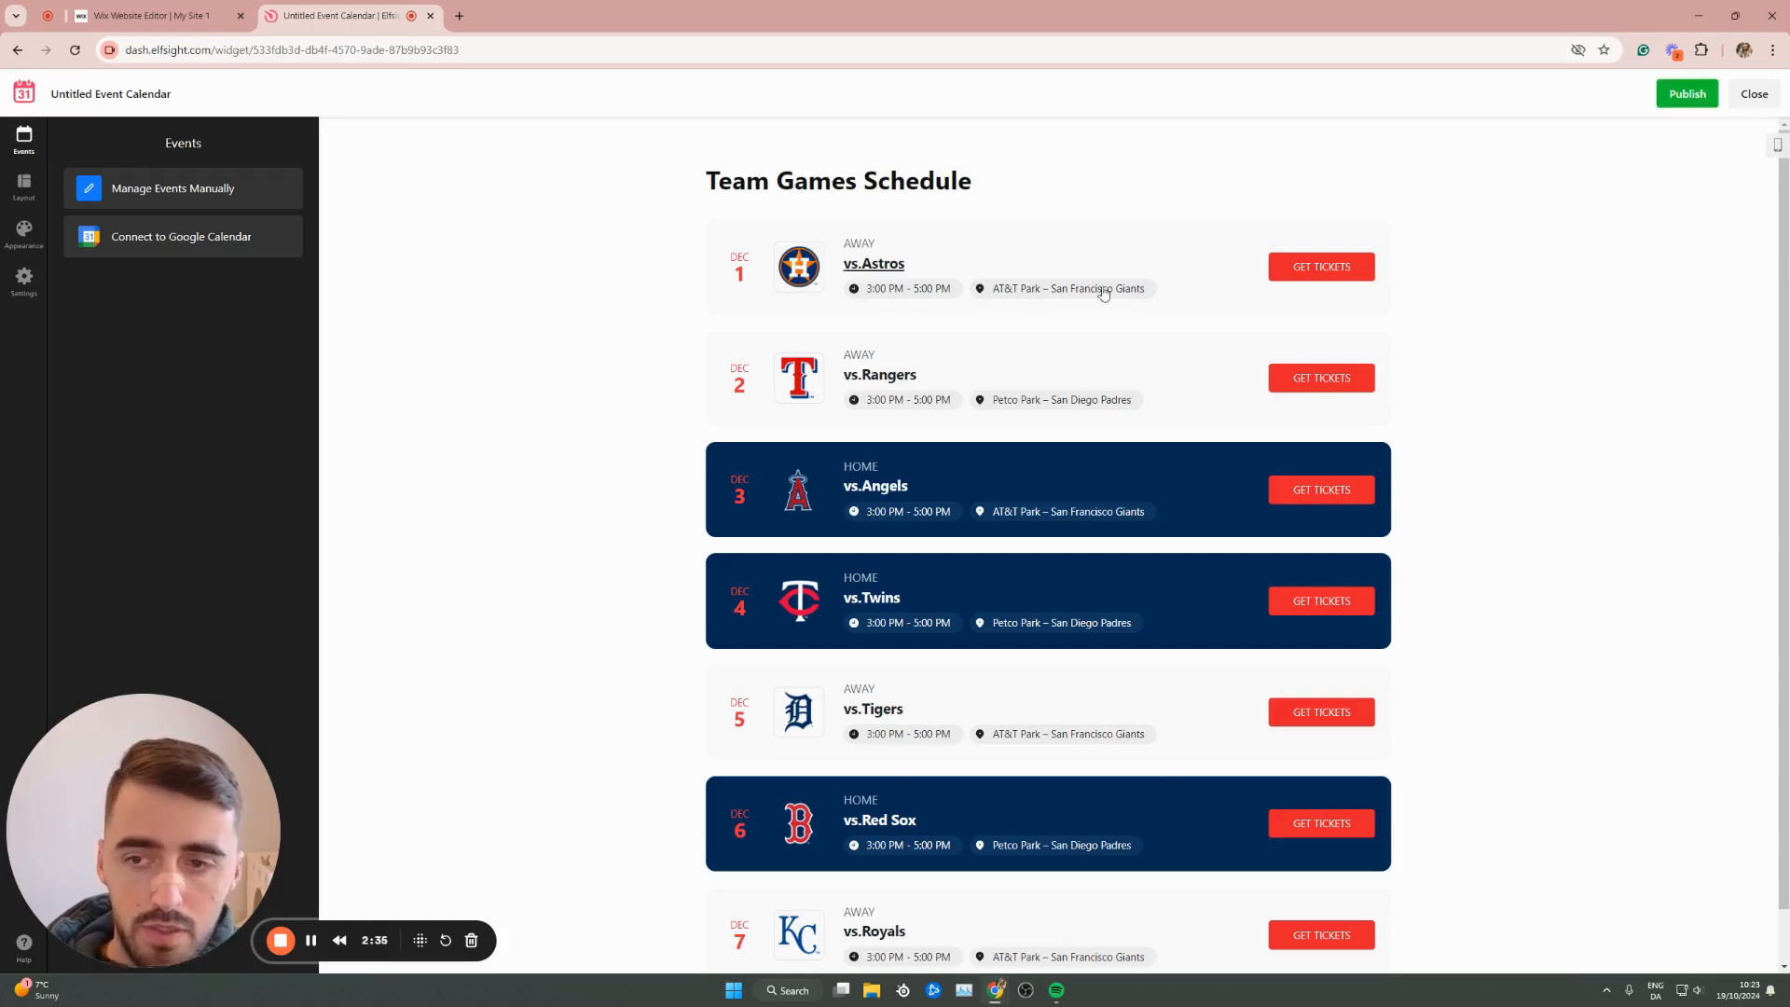
left_click(1687, 94)
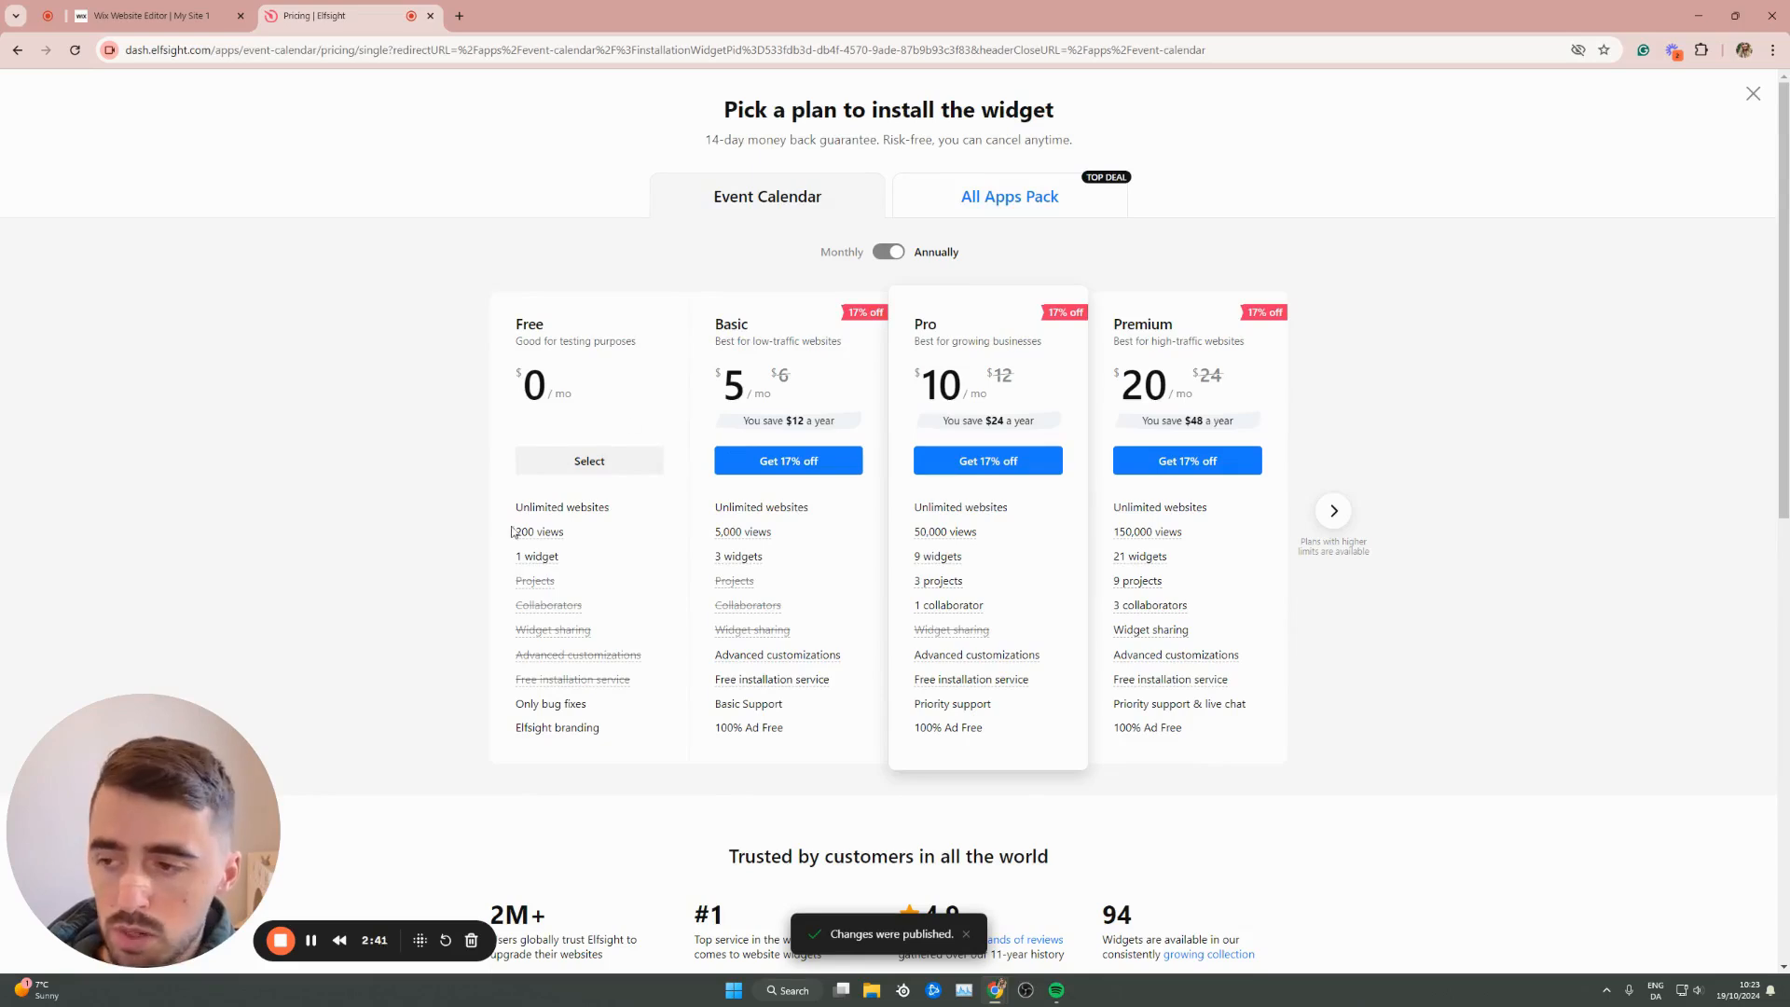
left_click_drag(505, 333, 563, 328)
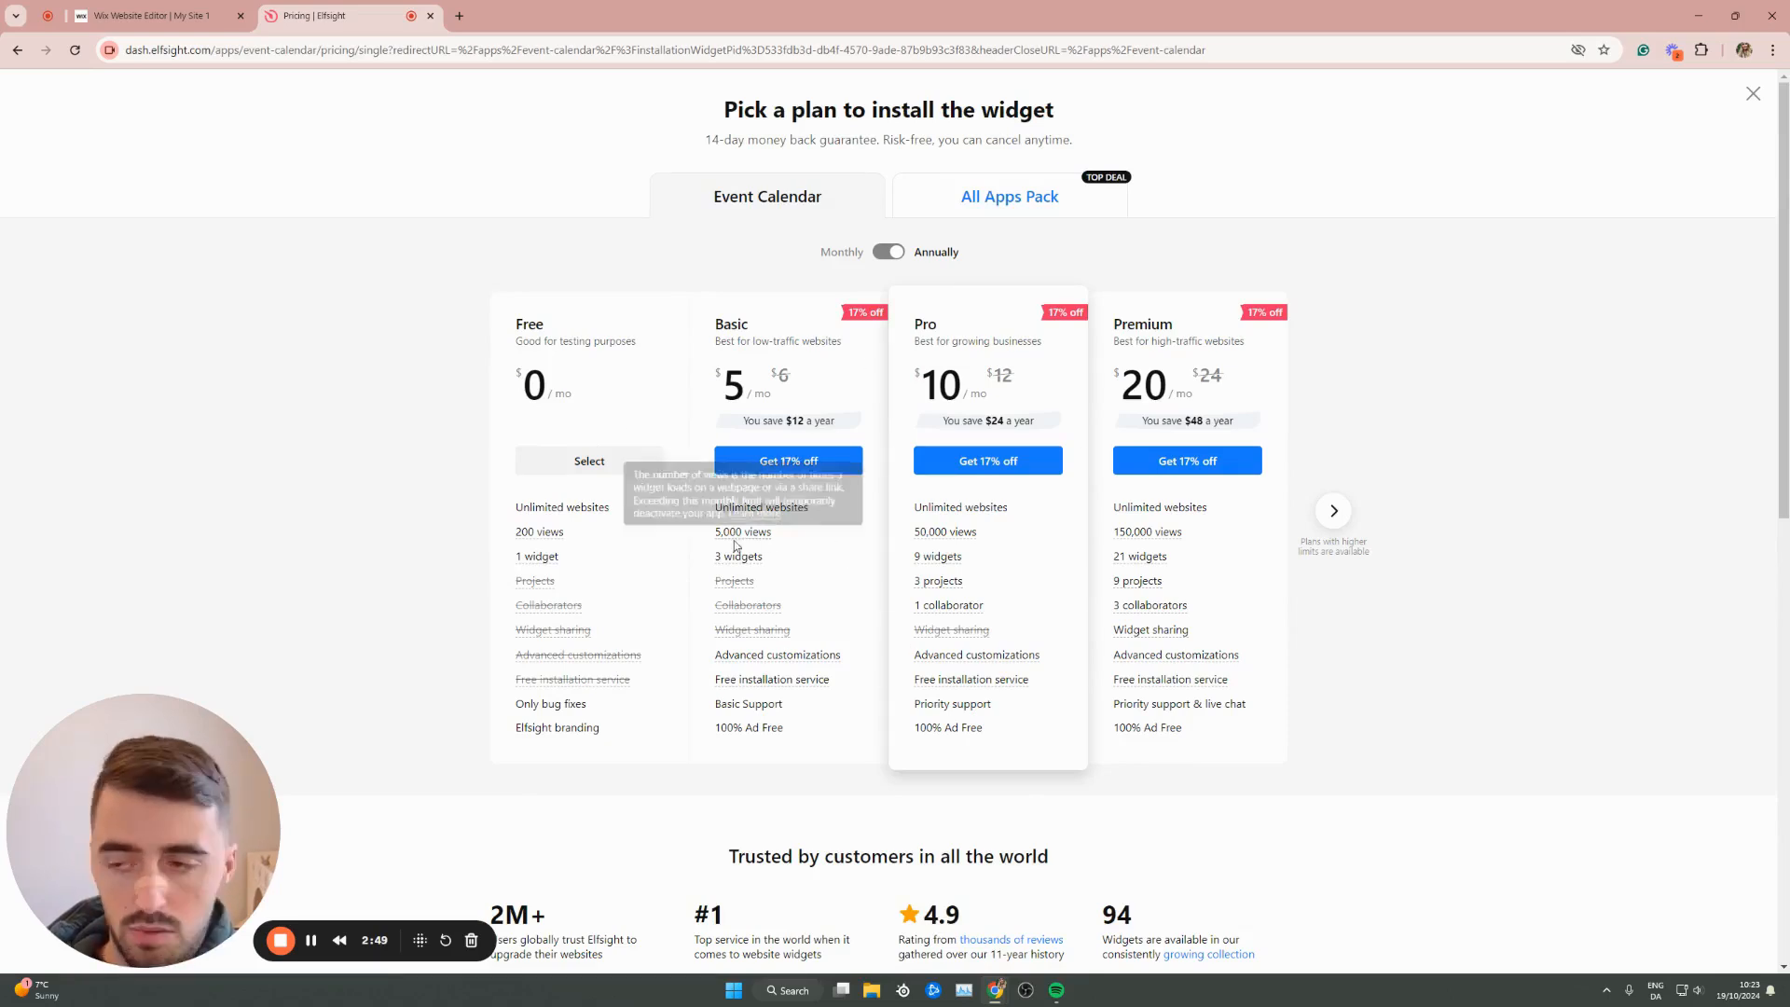
left_click_drag(521, 324, 571, 334)
left_click(571, 334)
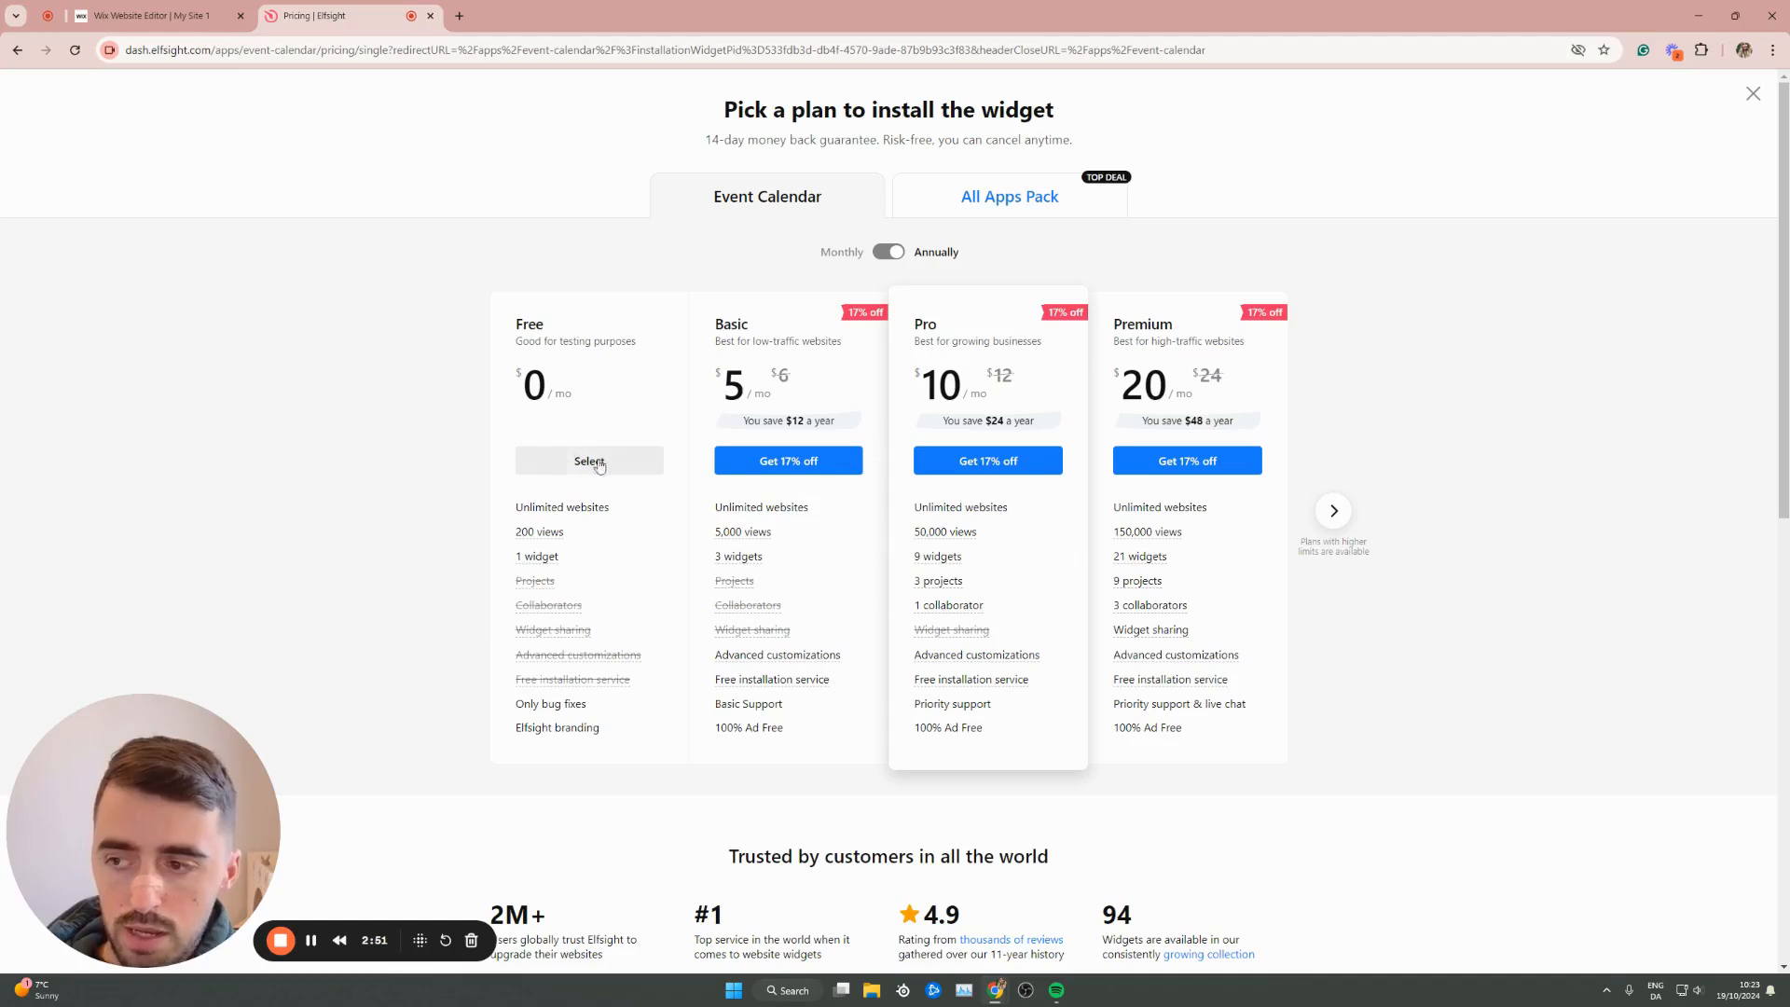
left_click(589, 473)
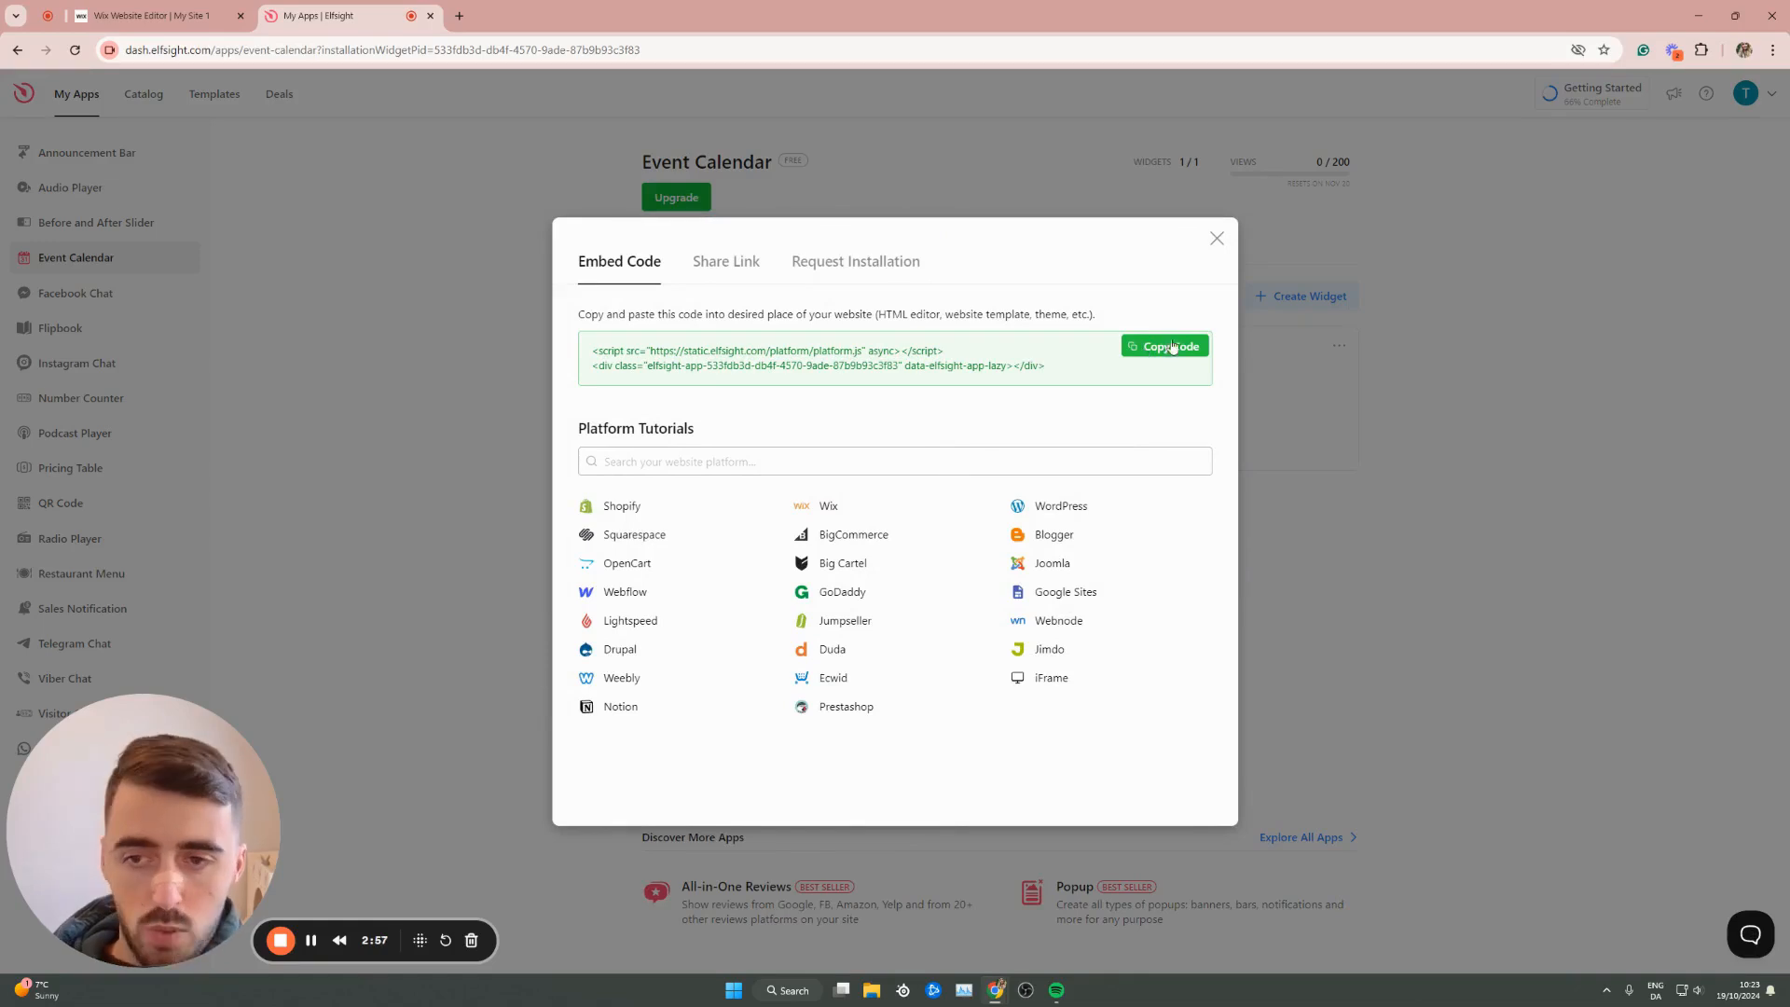
Copy the widget's embed code and switch back to the blank section of the Home page in the Wix editor
left_click(1172, 358)
left_click(154, 16)
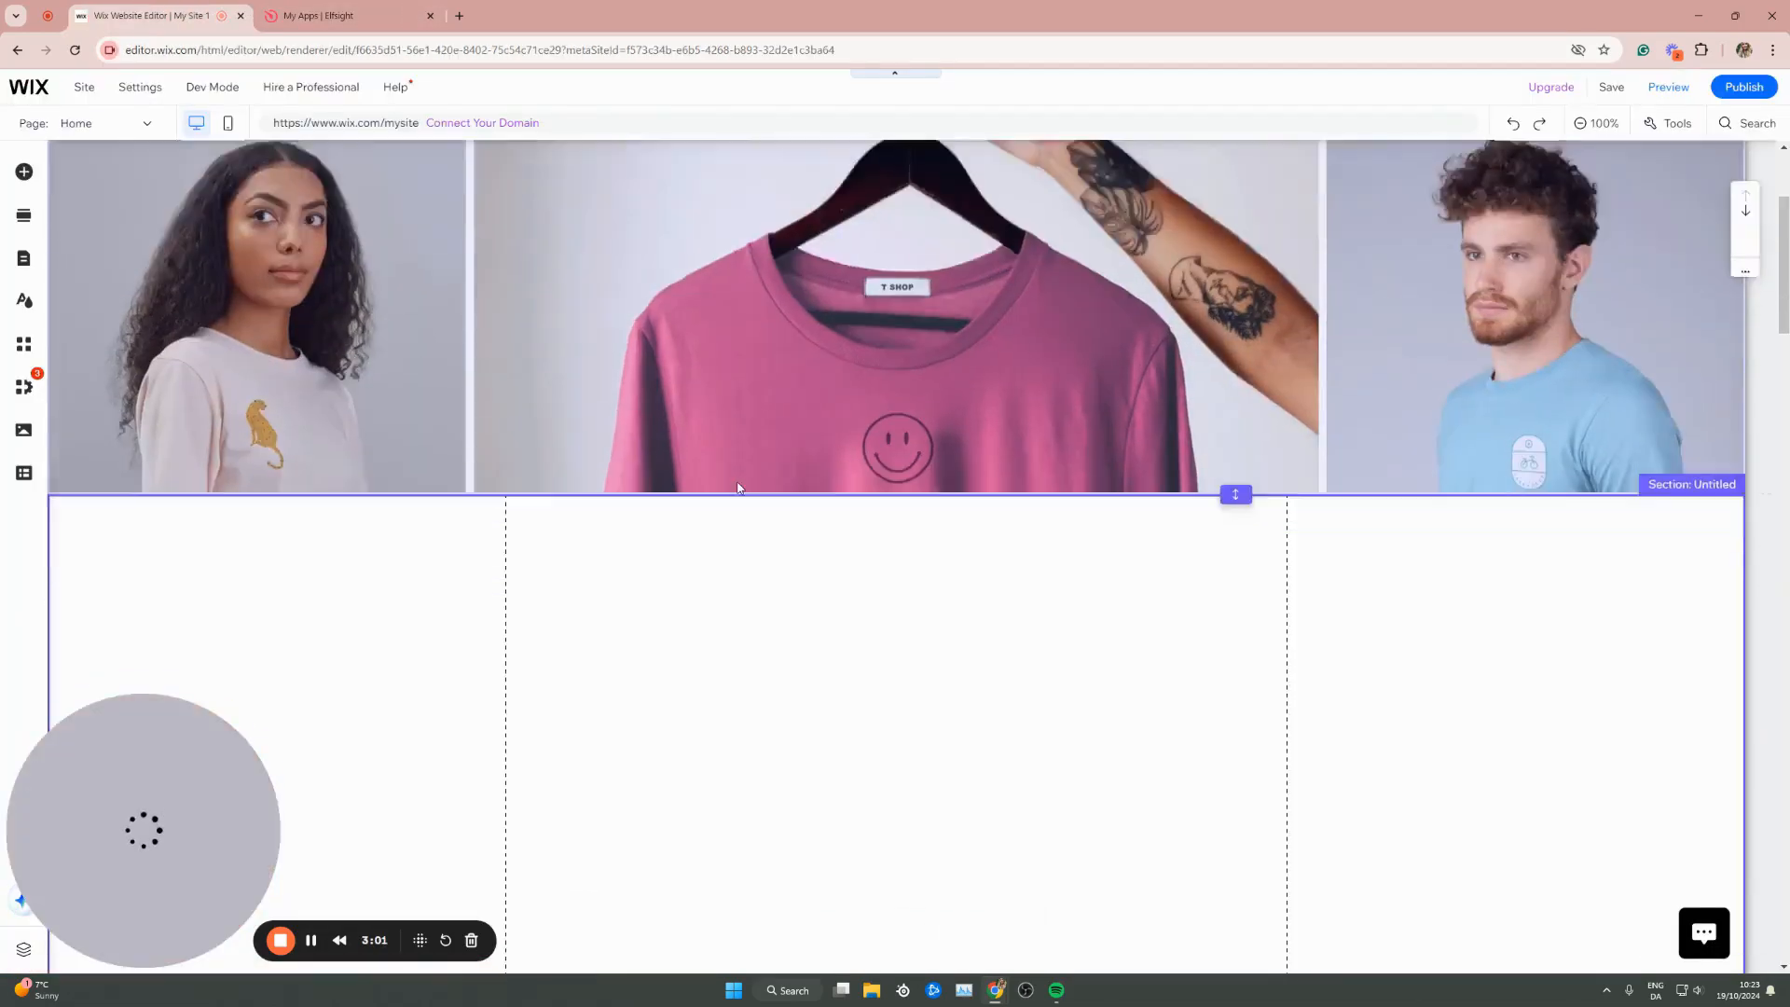
scroll(737, 504, "down", 1)
left_click(731, 584)
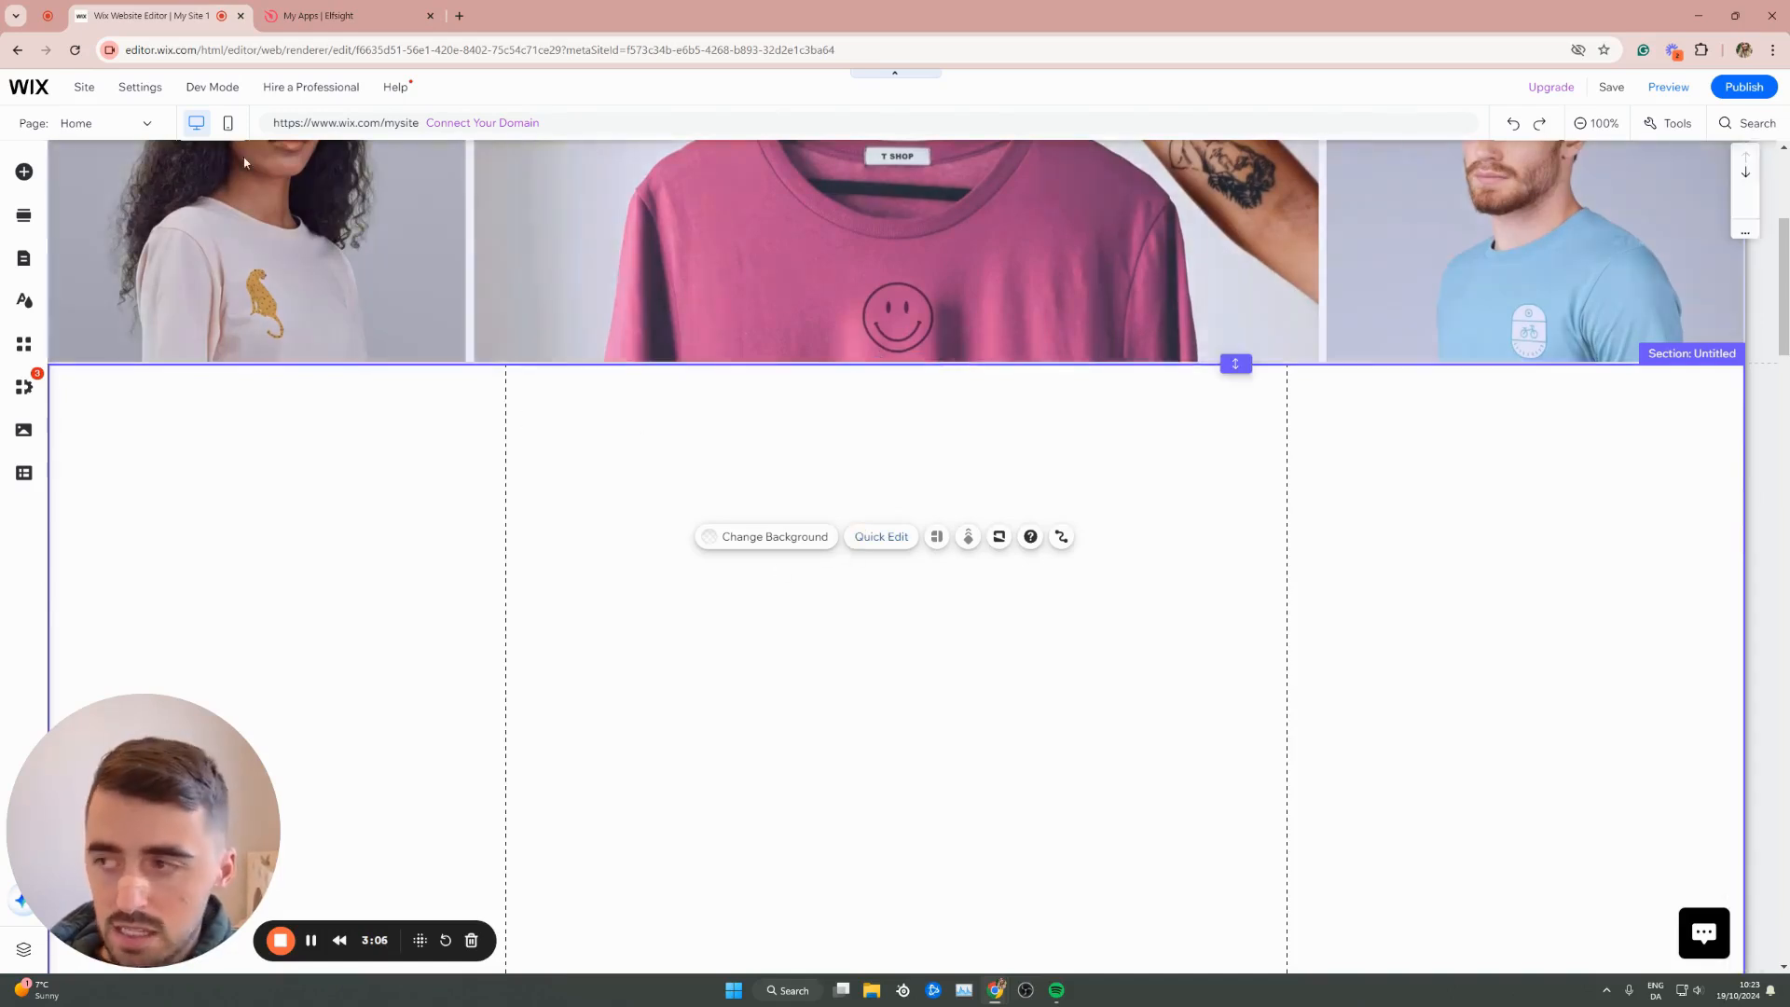
scroll(820, 532, "down", 8)
scroll(960, 560, "up", 5)
scroll(1084, 580, "up", 3)
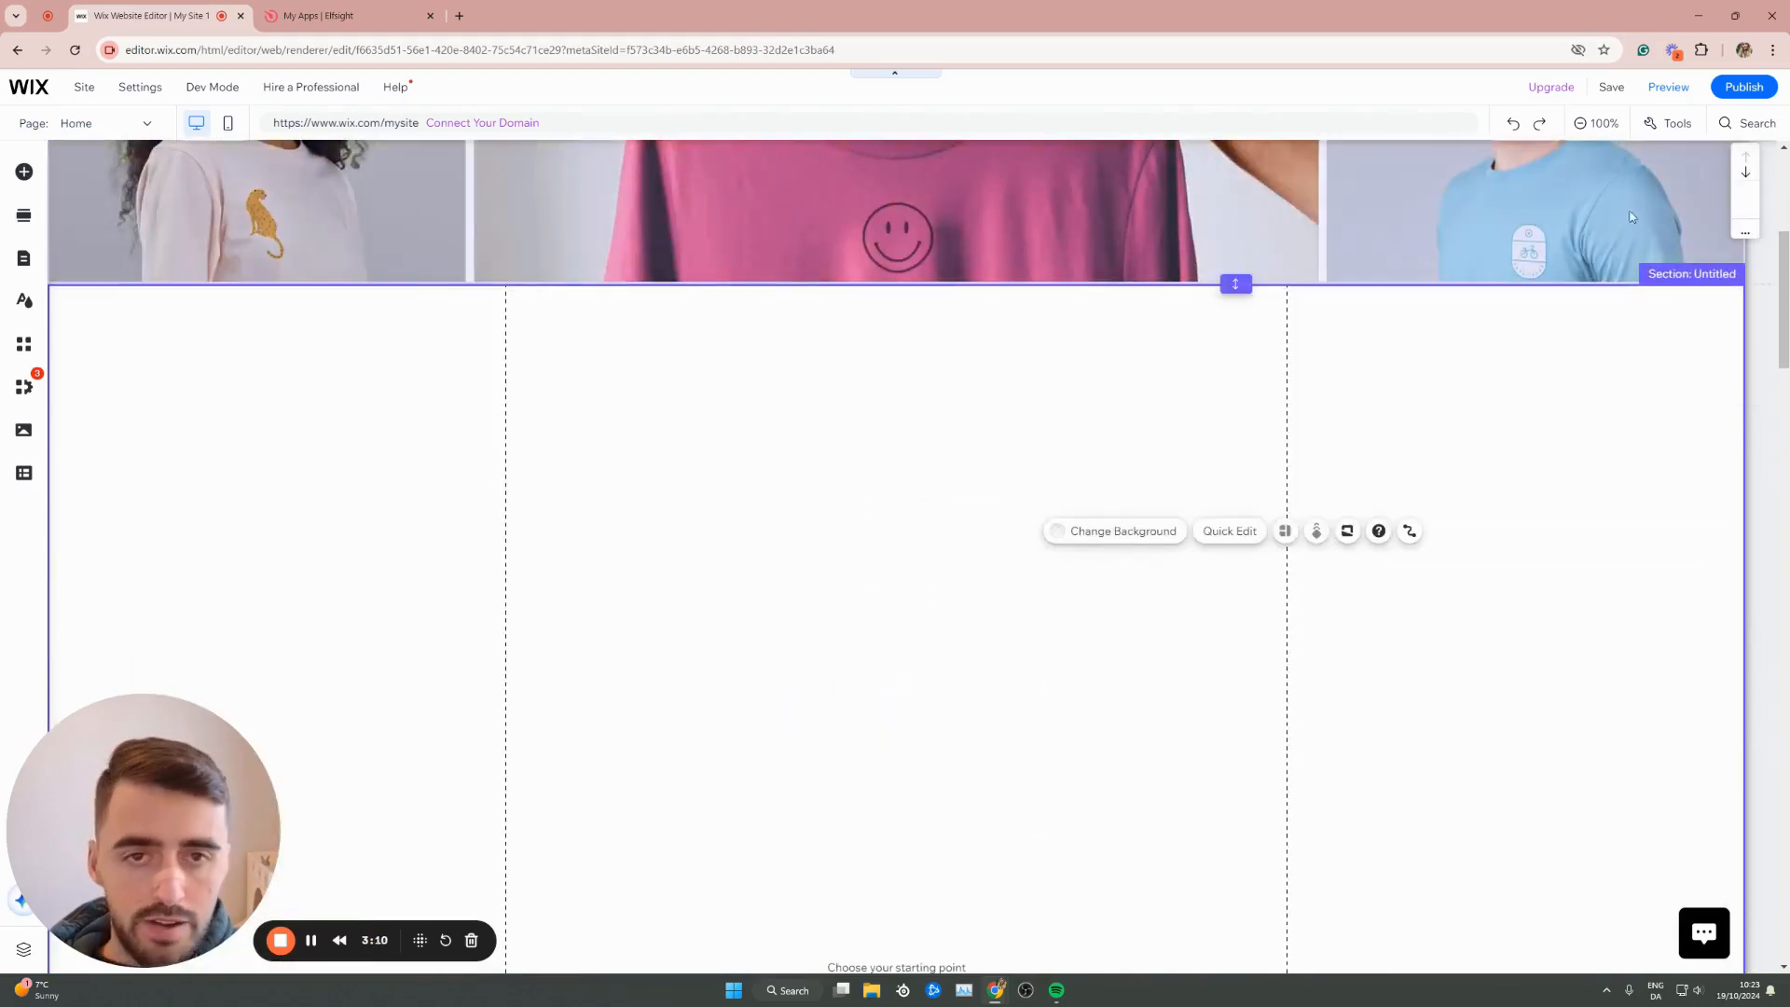
Search the editor for "html" and add an Embed HTML element to the blank section
left_click(1753, 130)
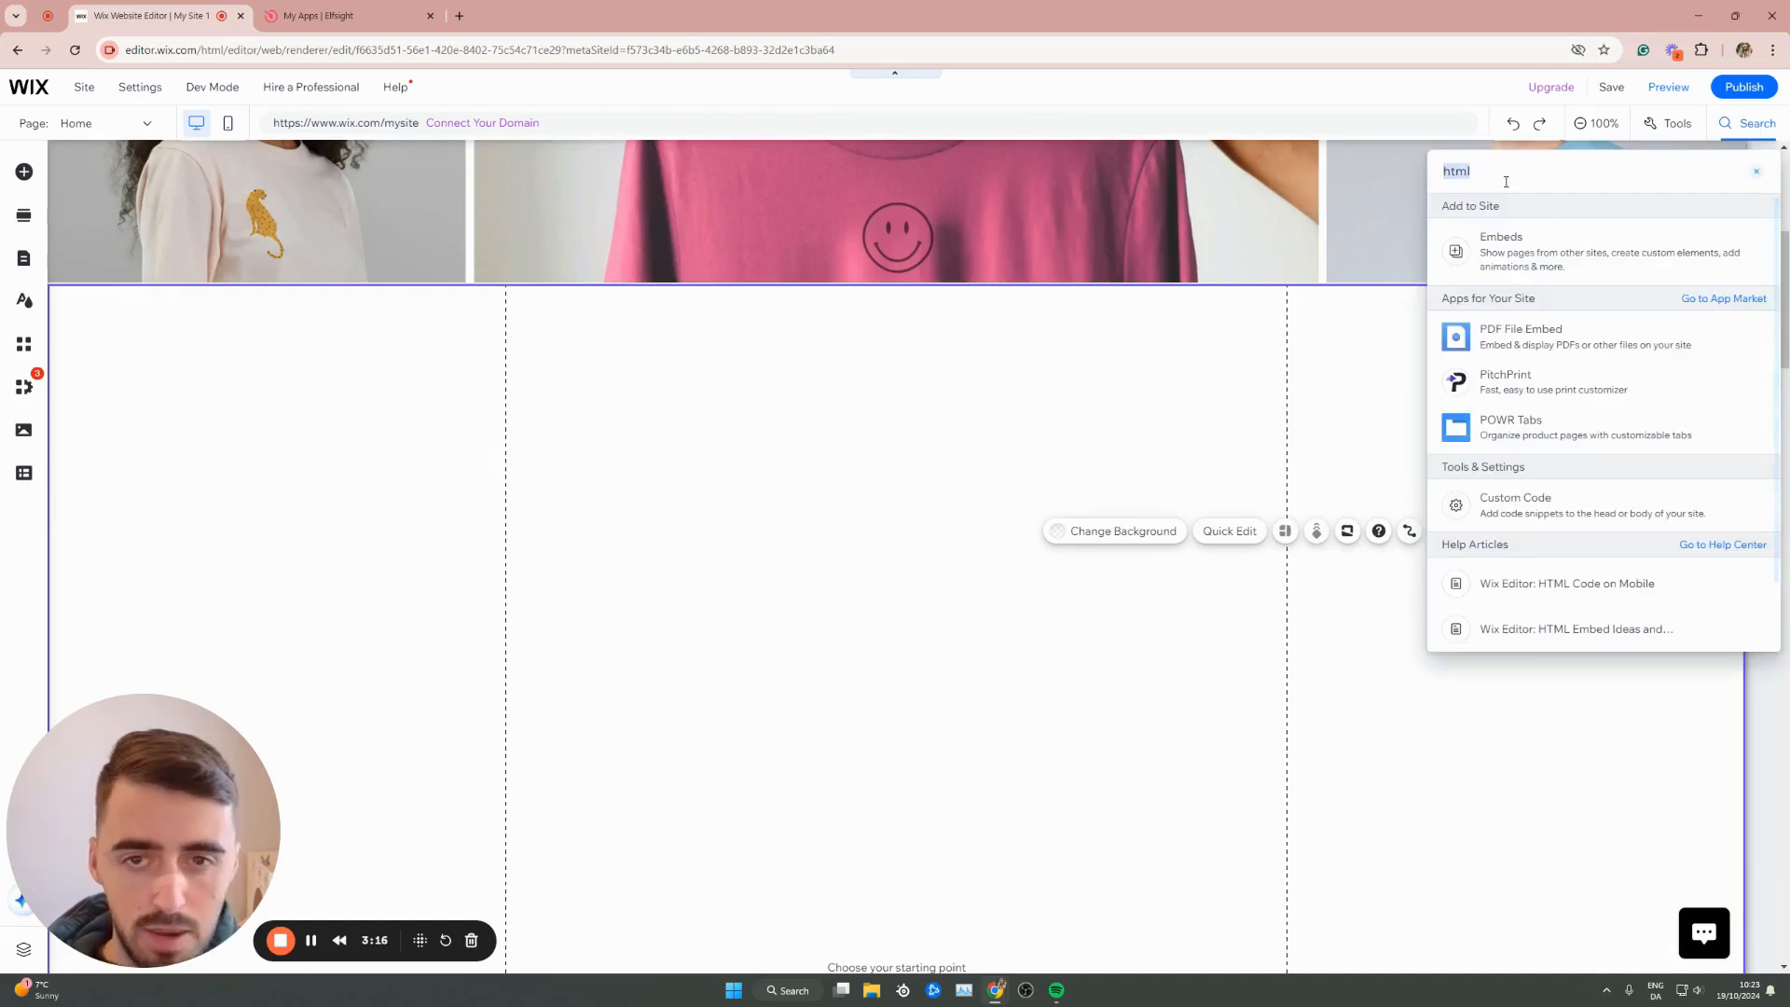
key("Return")
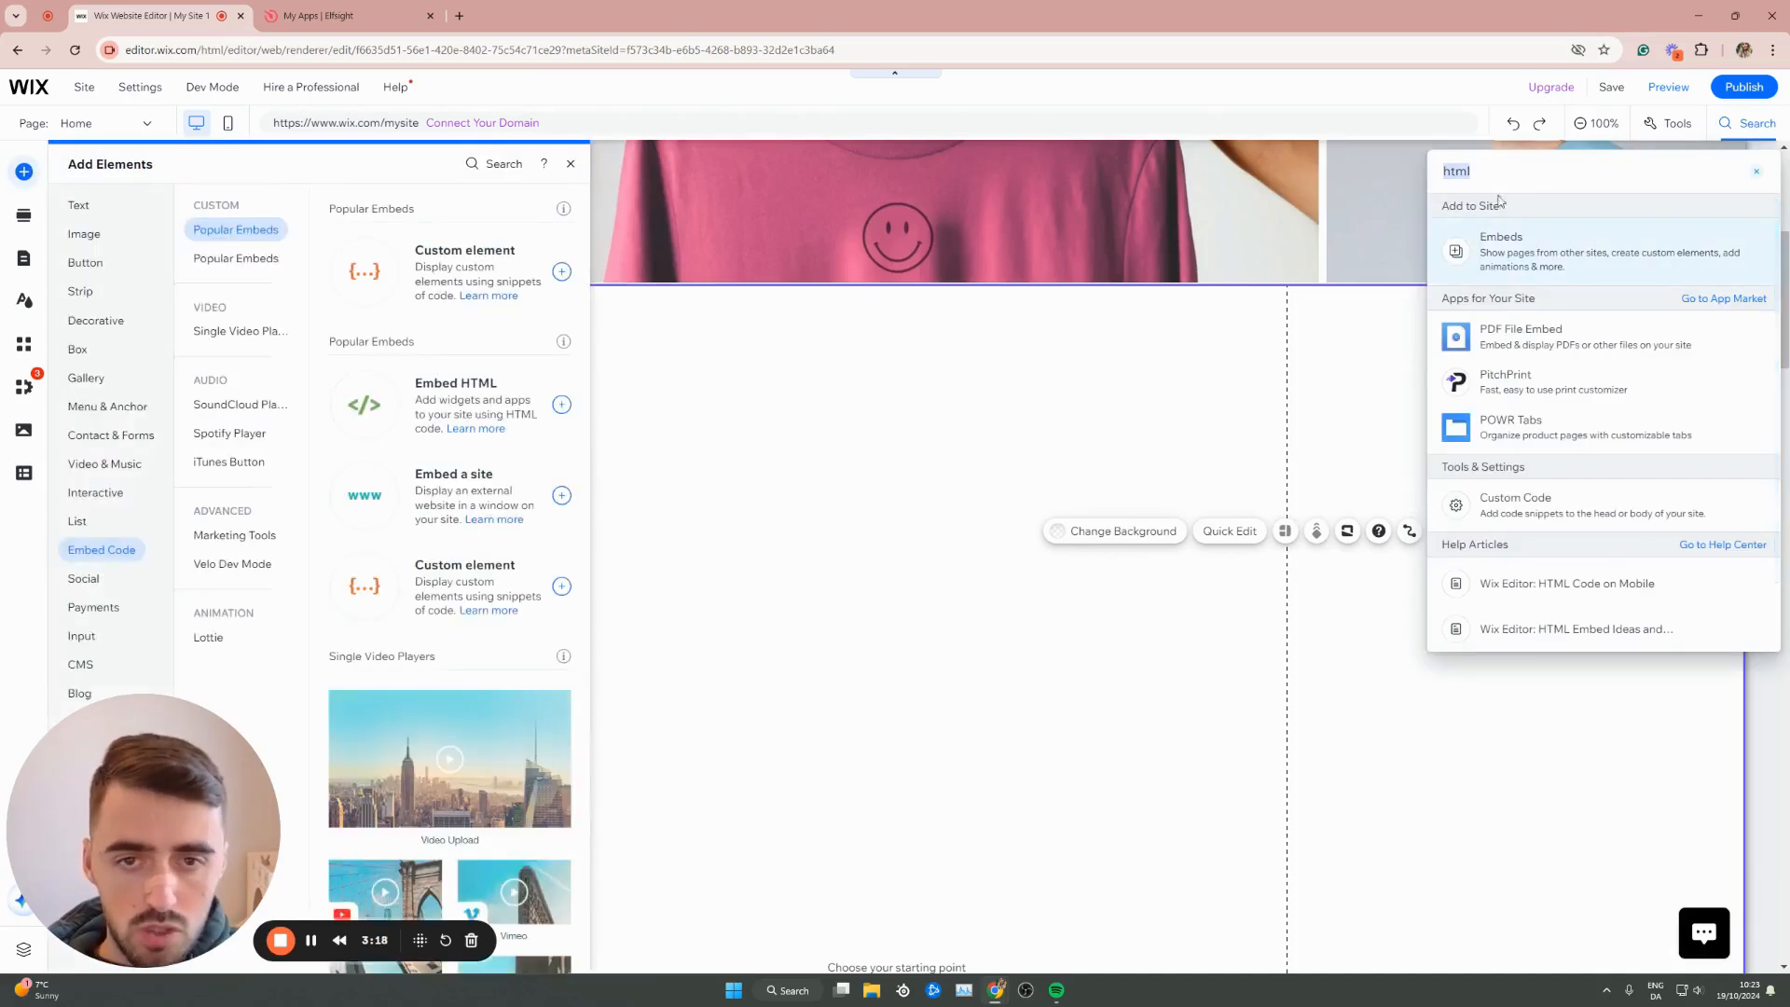
left_click(1490, 253)
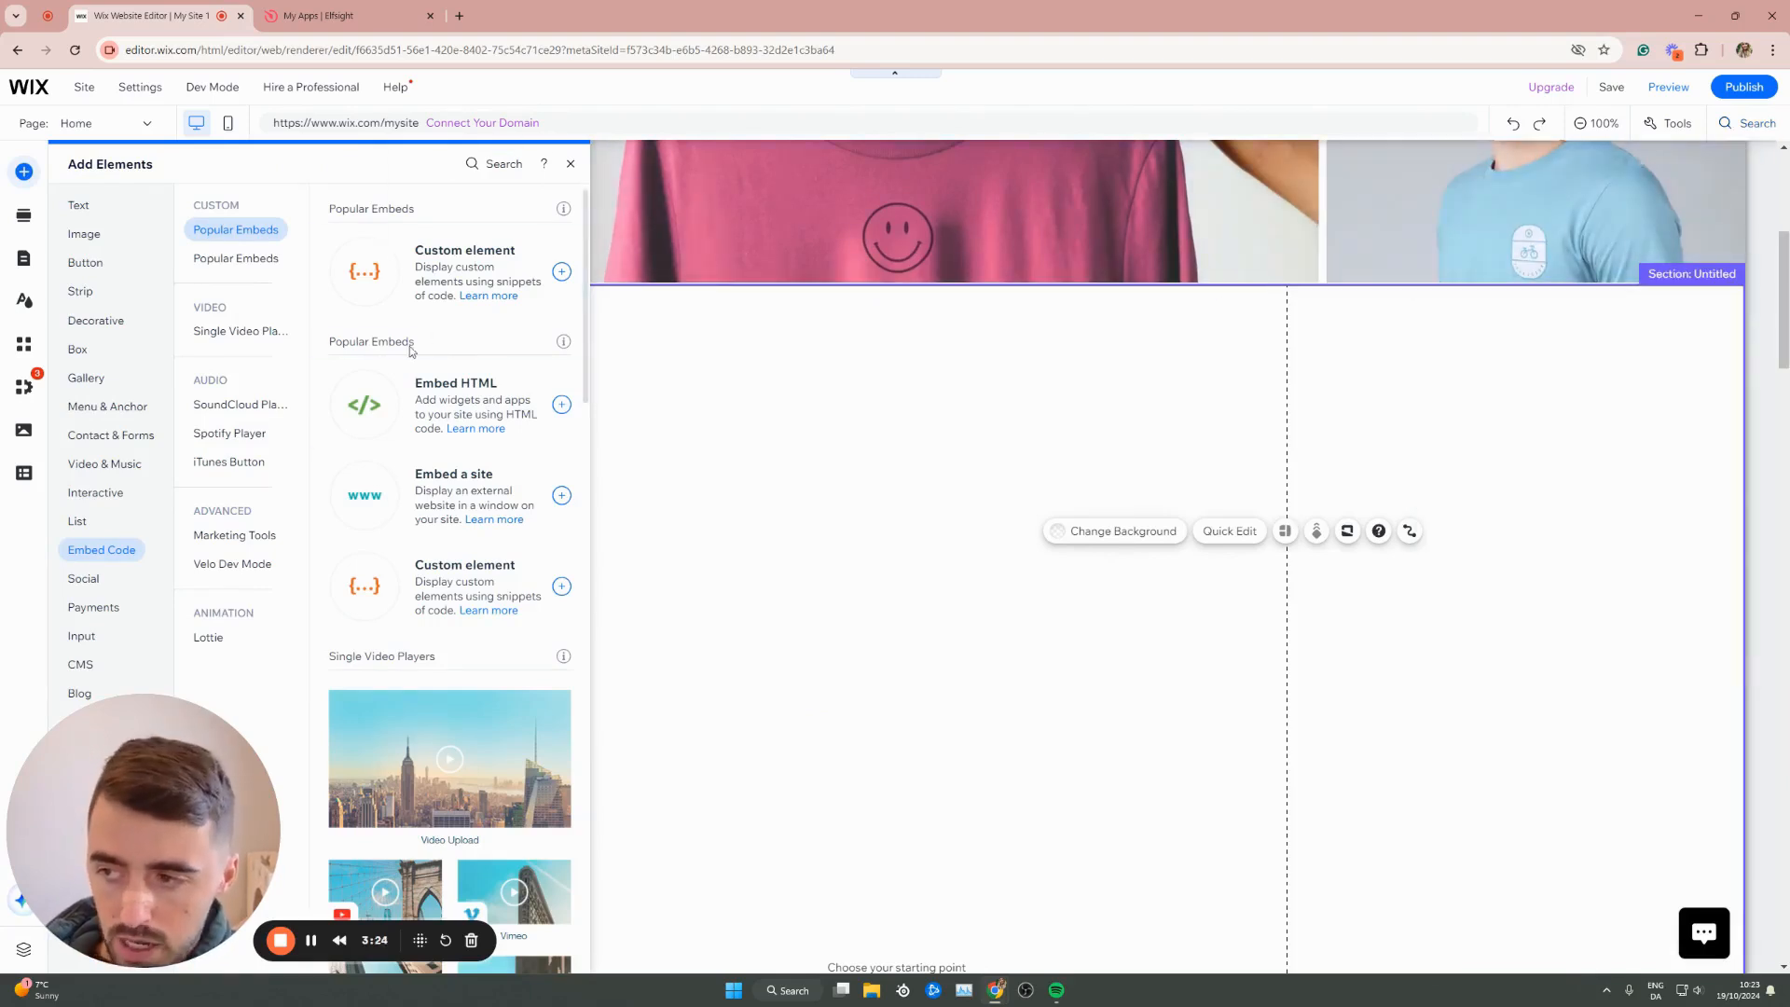
left_click(426, 400)
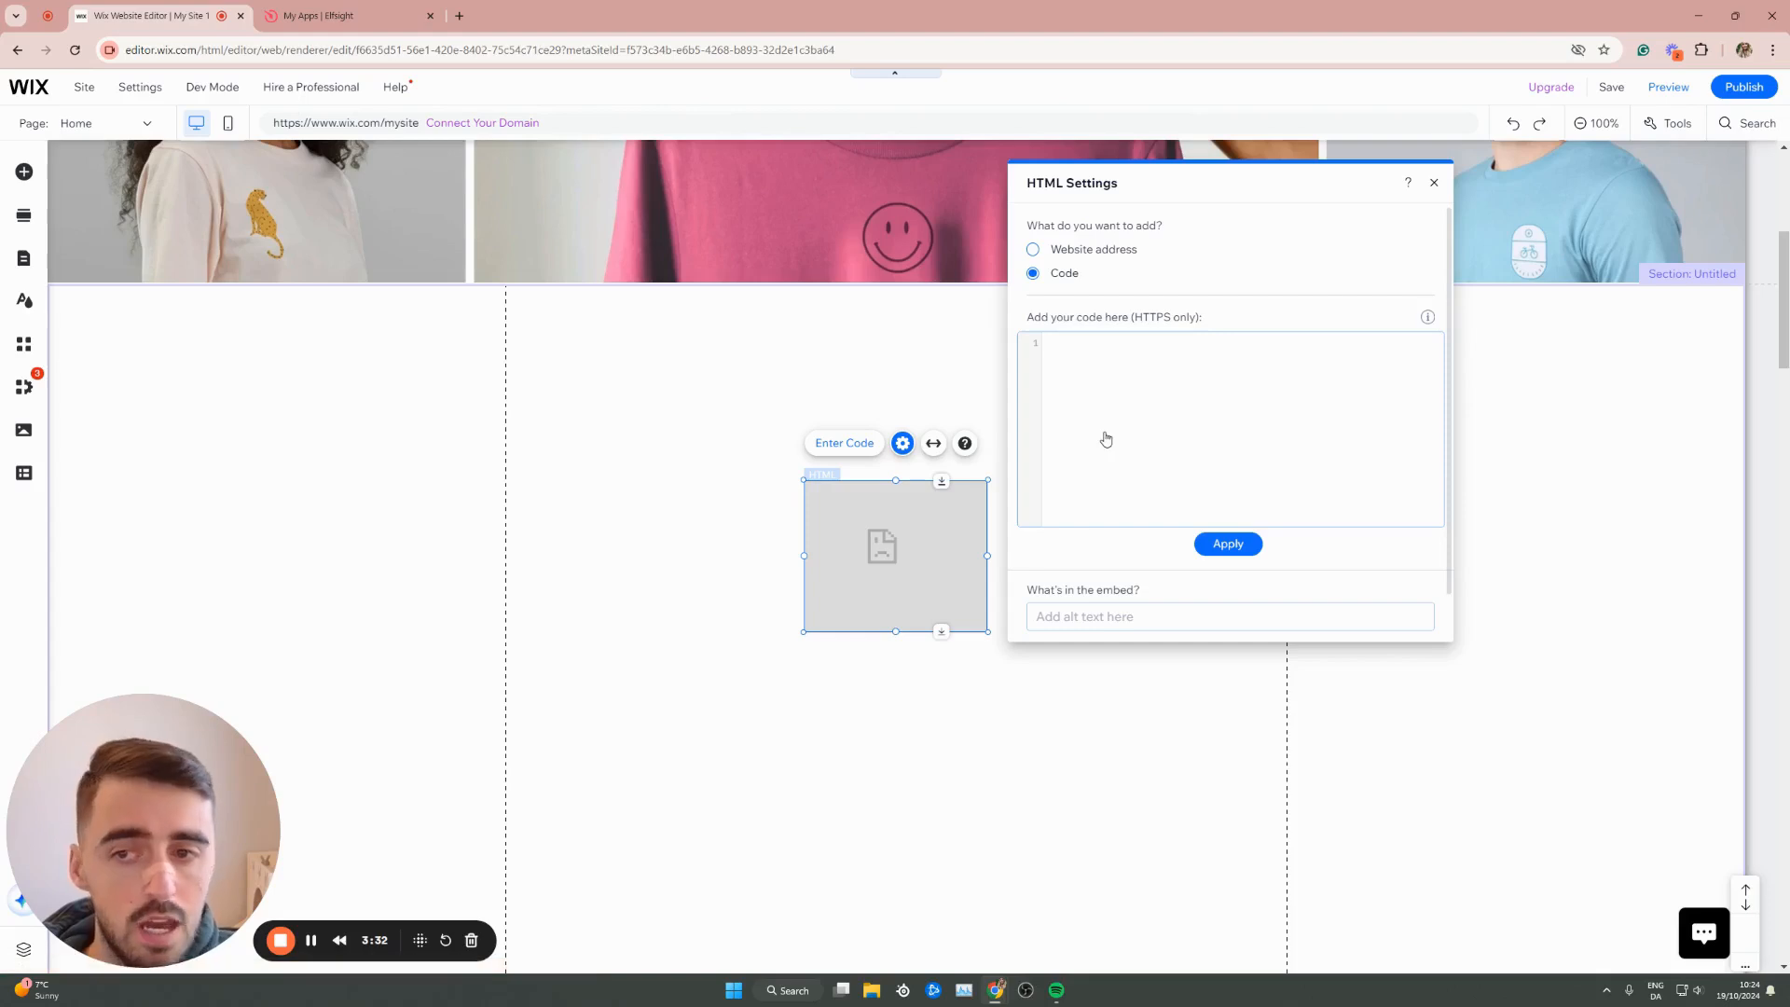
Paste the copied calendar widget code into the HTML element, apply it and close its settings
key("ctrl+v")
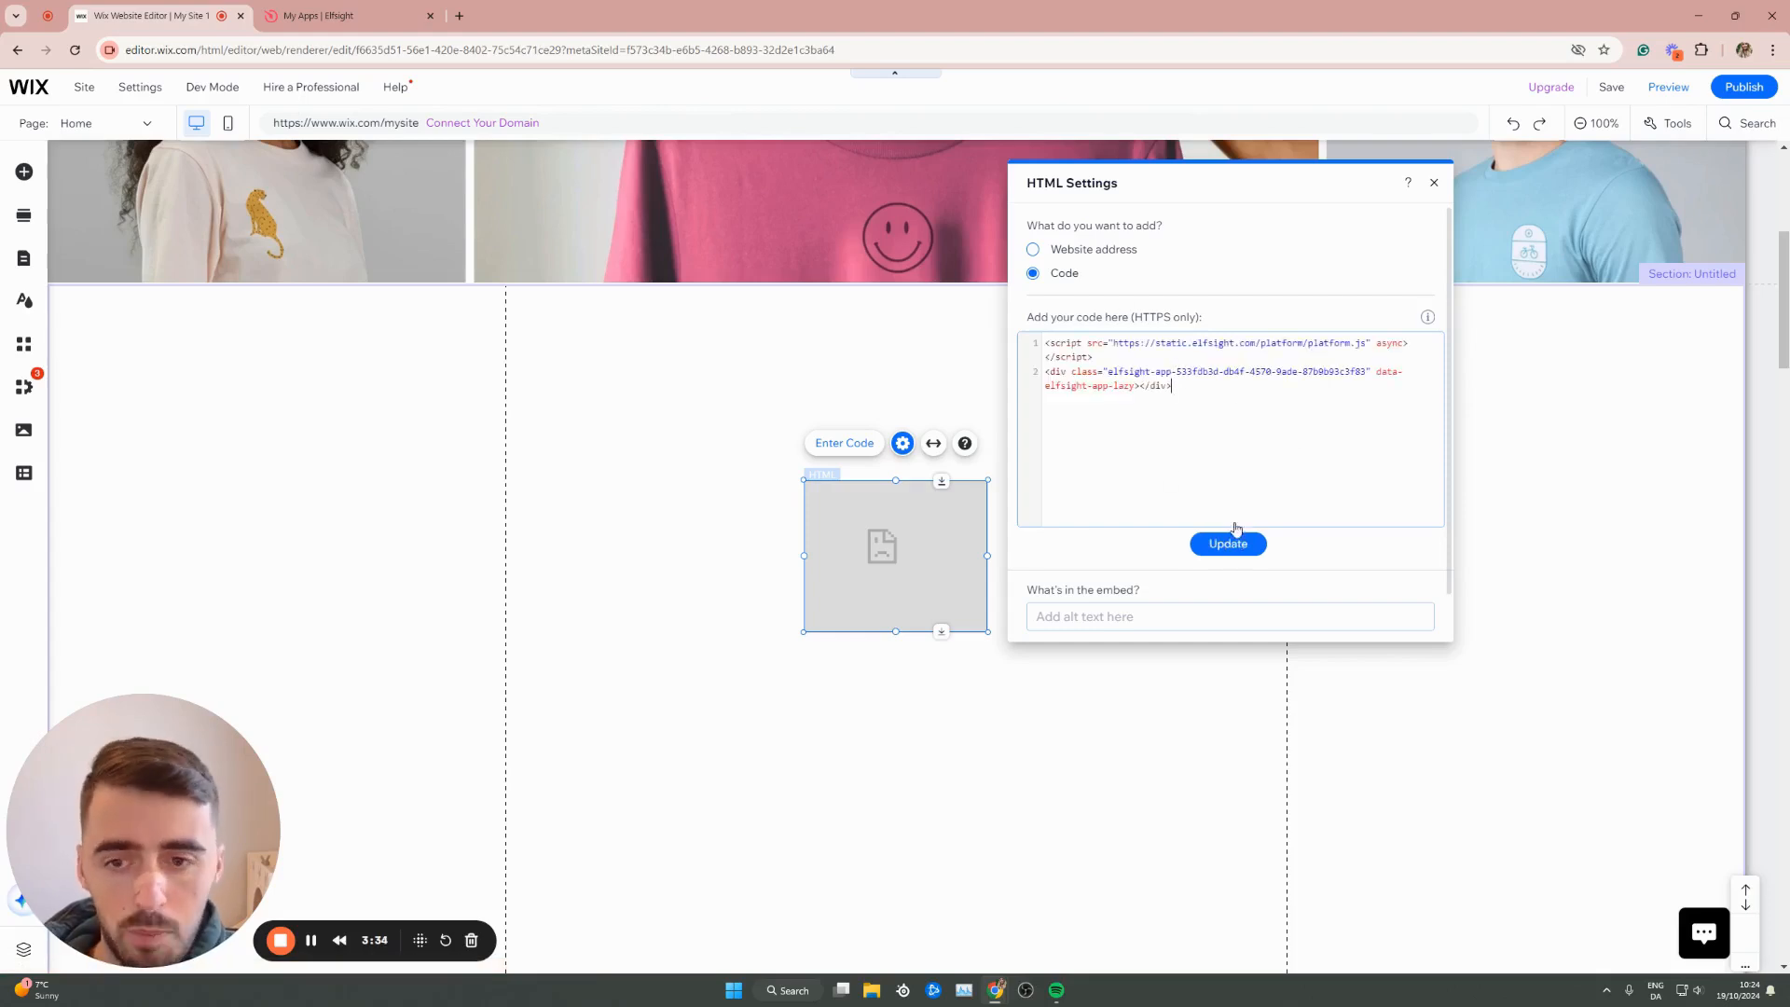
left_click(1248, 551)
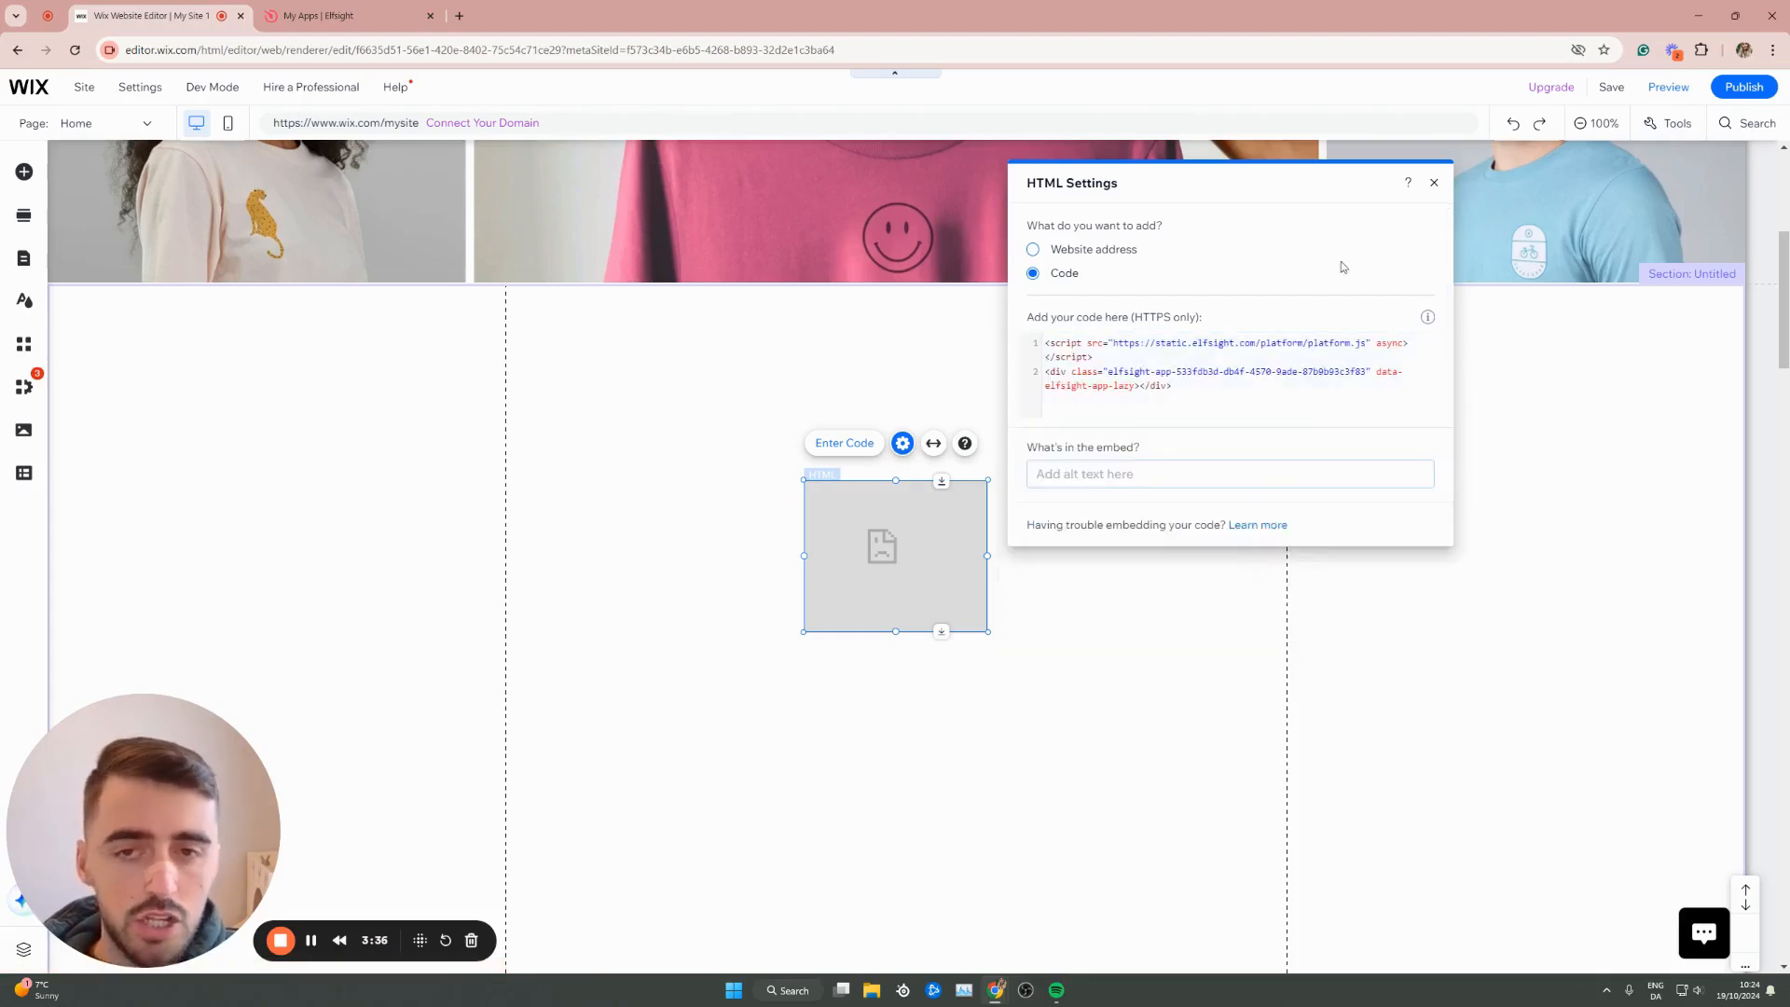
left_click(1434, 183)
Move the HTML element to the upper-left corner of the section's content area and enlarge it to span the area's width
left_click_drag(875, 584, 578, 388)
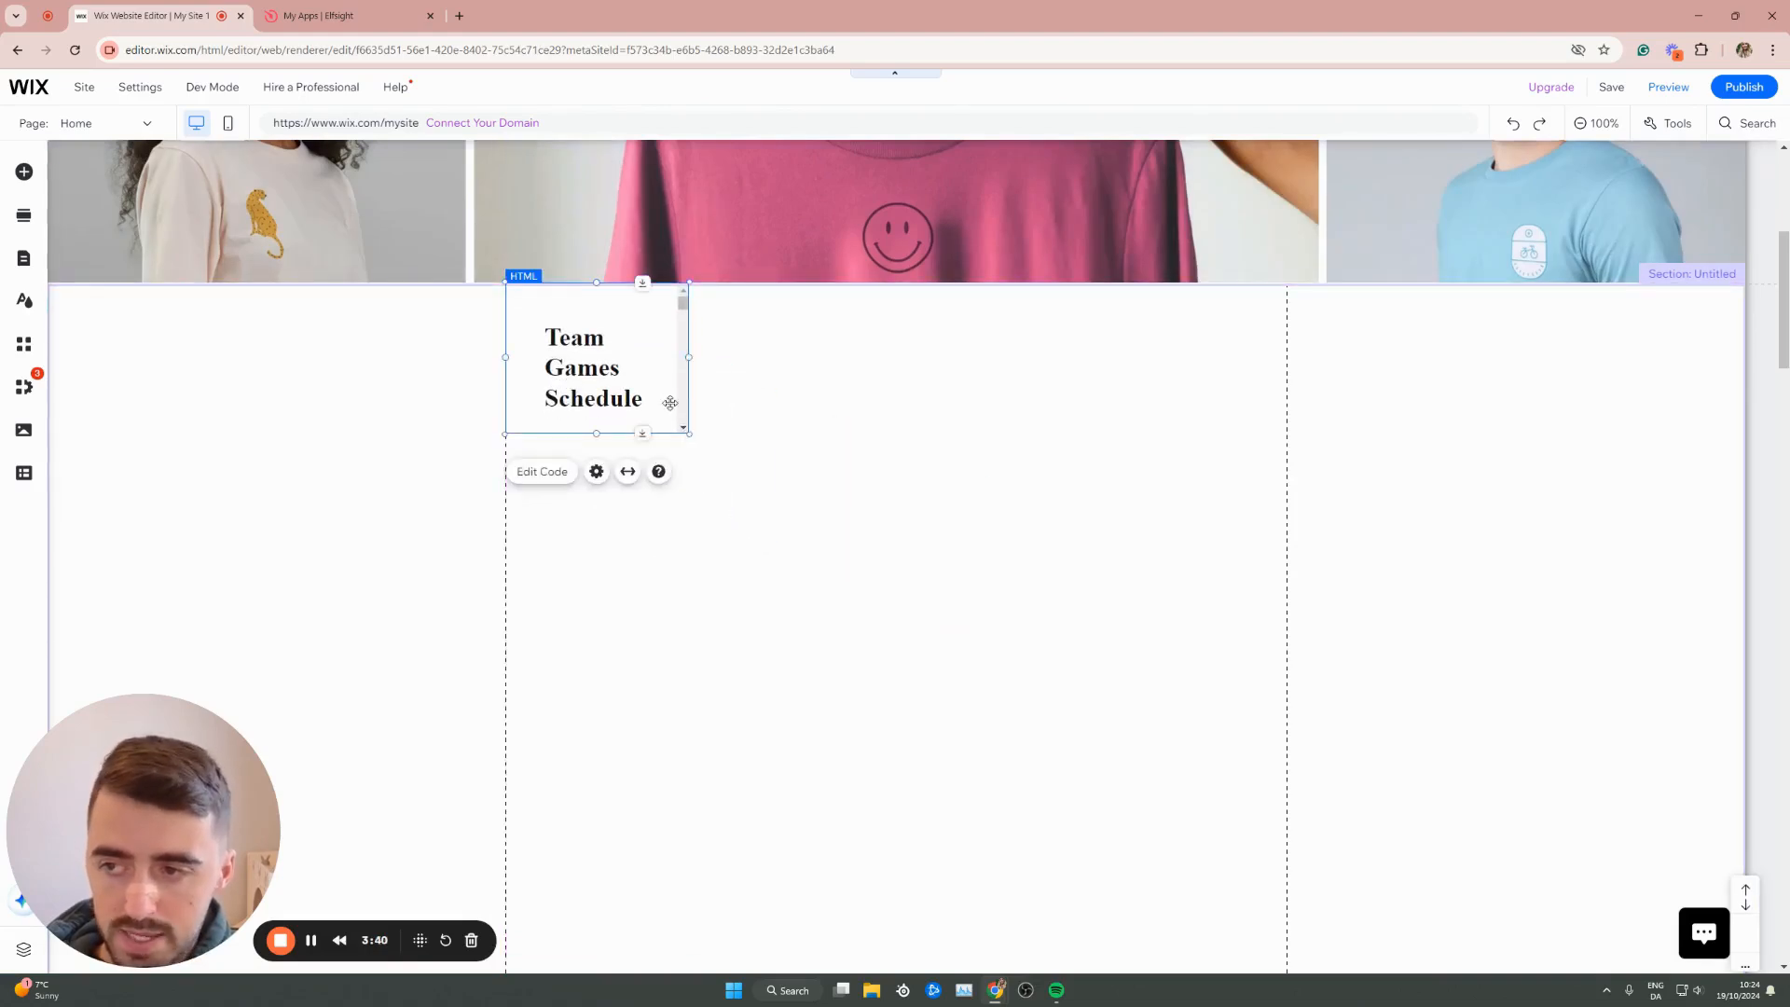
left_click_drag(689, 433, 1103, 646)
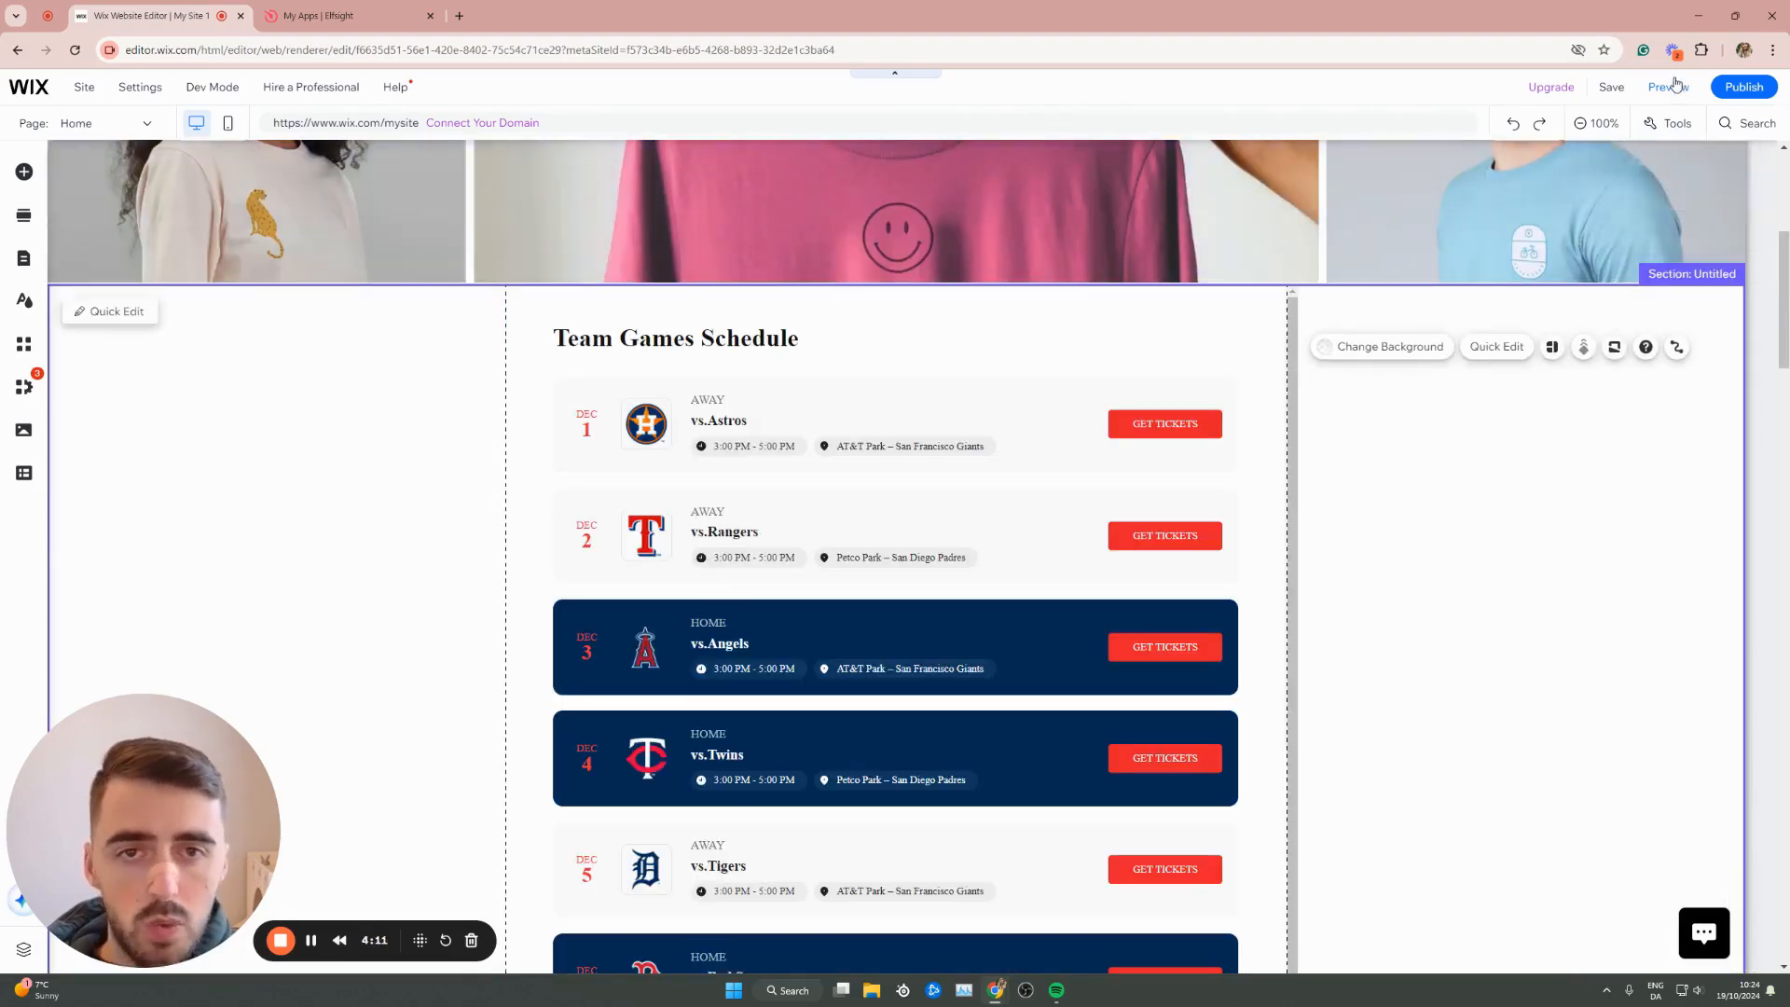
Preview the site and check how the embedded Team Games Schedule calendar displays on the page
left_click(1673, 84)
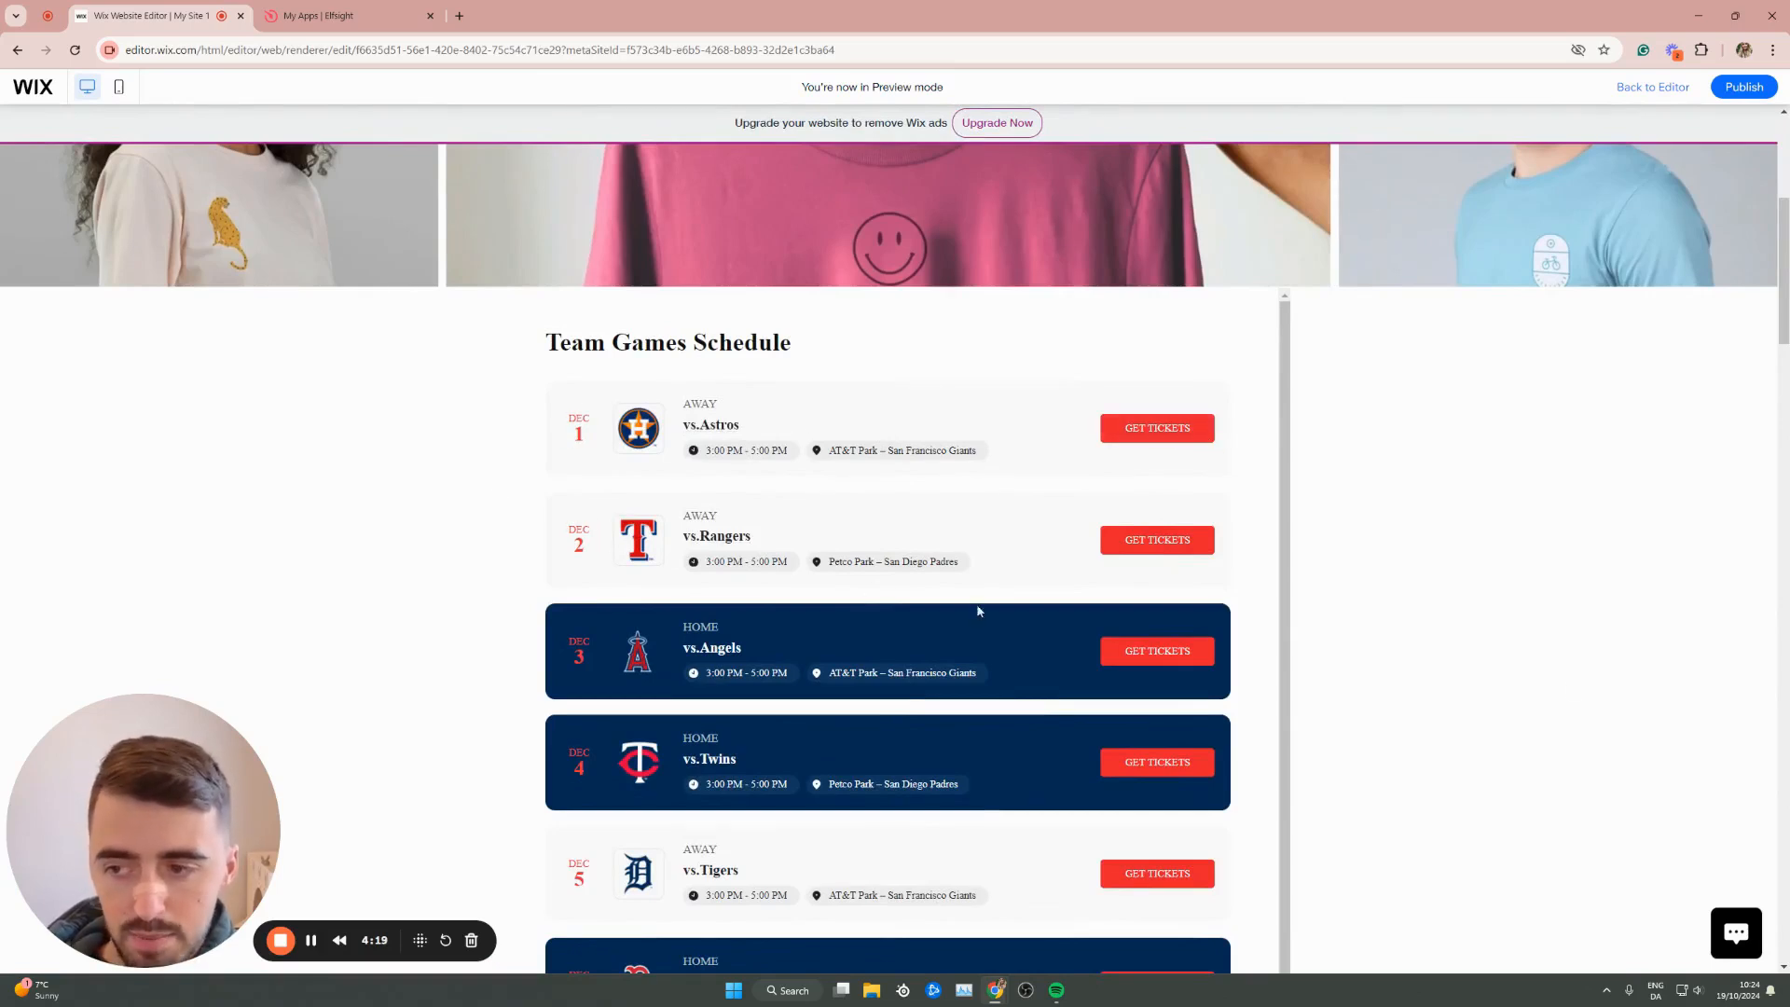
scroll(1170, 547, "down", 1)
scroll(744, 687, "up", 3)
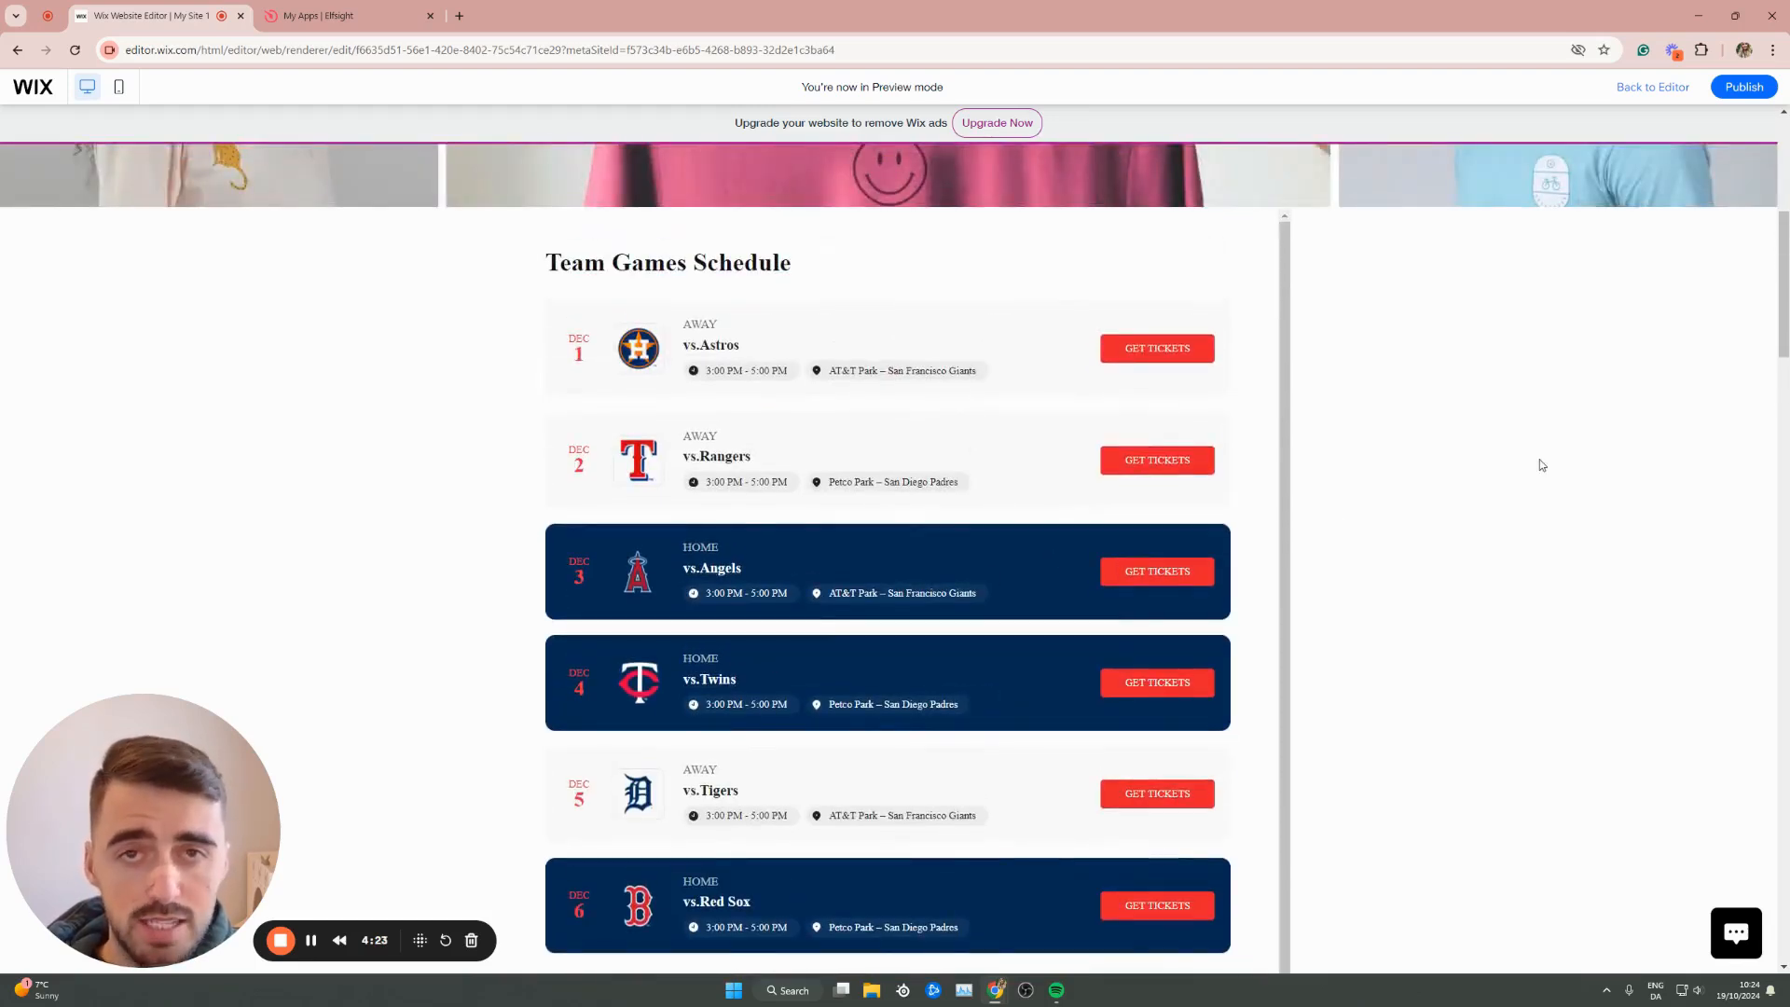